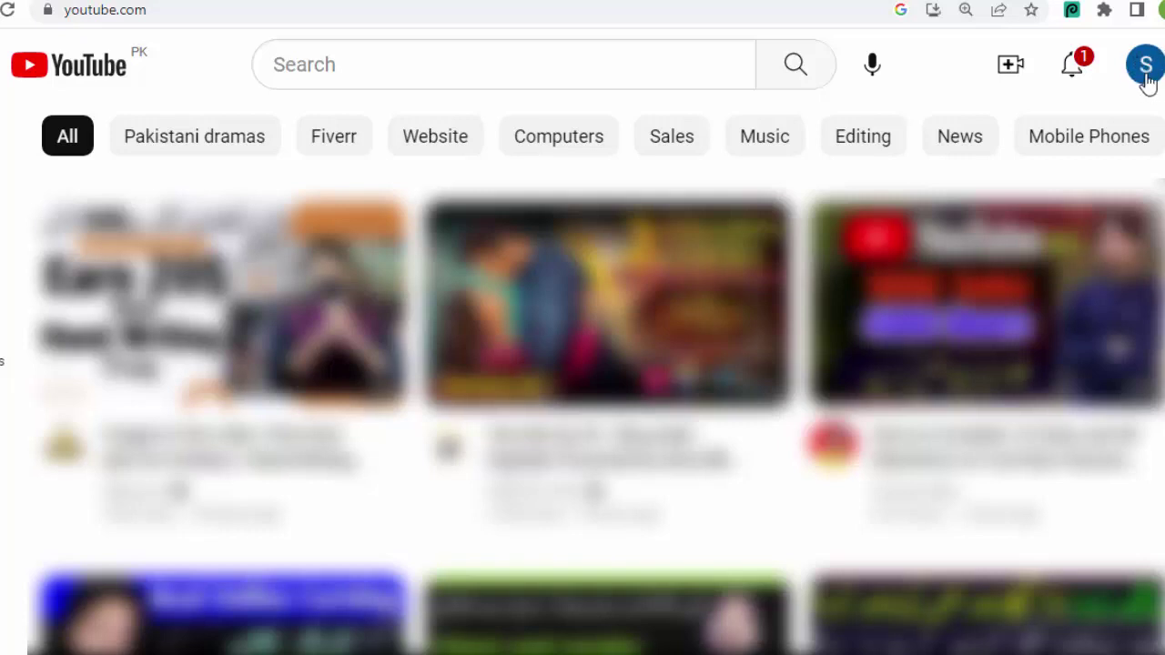
Open the signed-in account's channel page and start customising the channel in YouTube Studio.
{"action": "left_click", "coordinate": [1147, 73]}
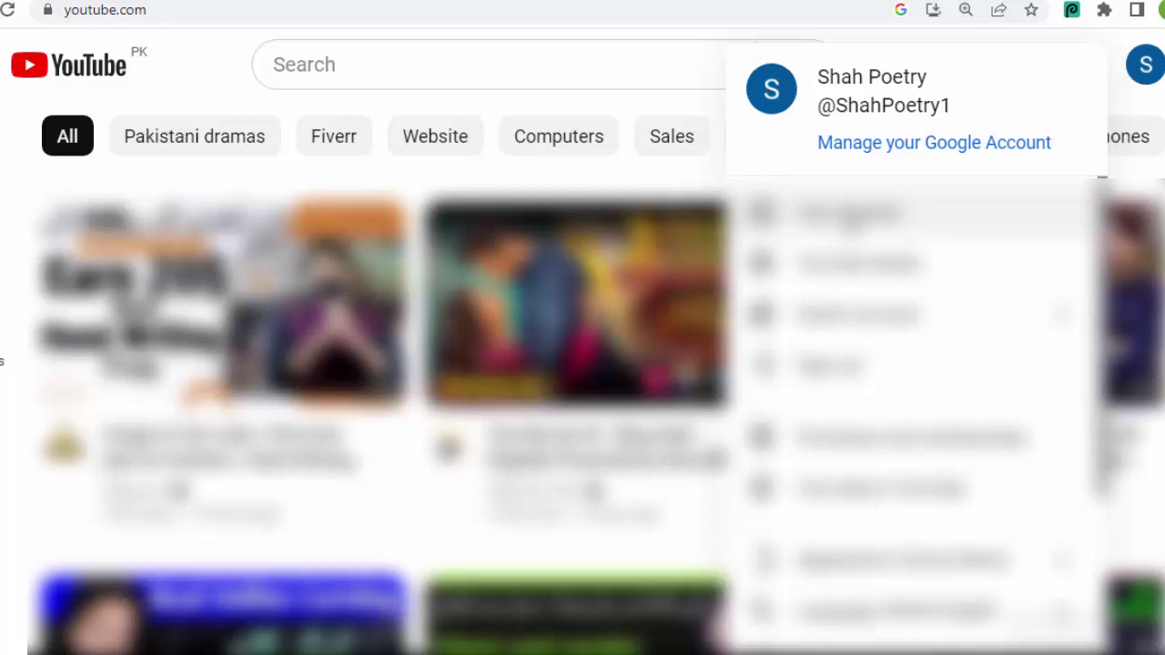
{"action": "left_click", "coordinate": [846, 214]}
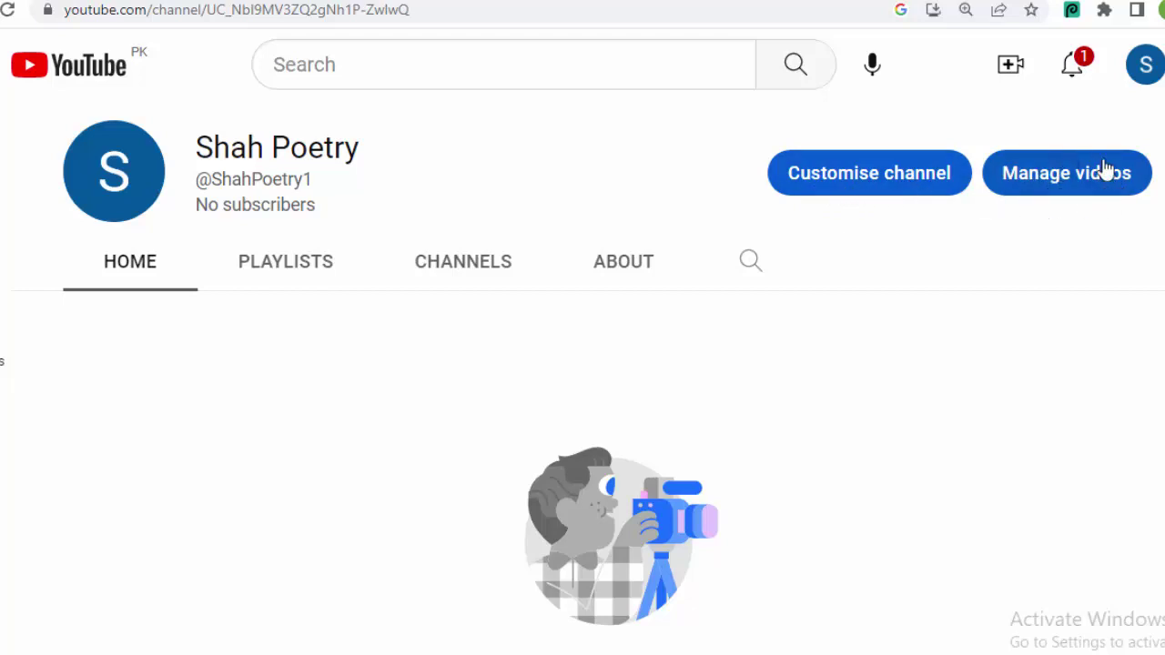
{"action": "left_click", "coordinate": [845, 188]}
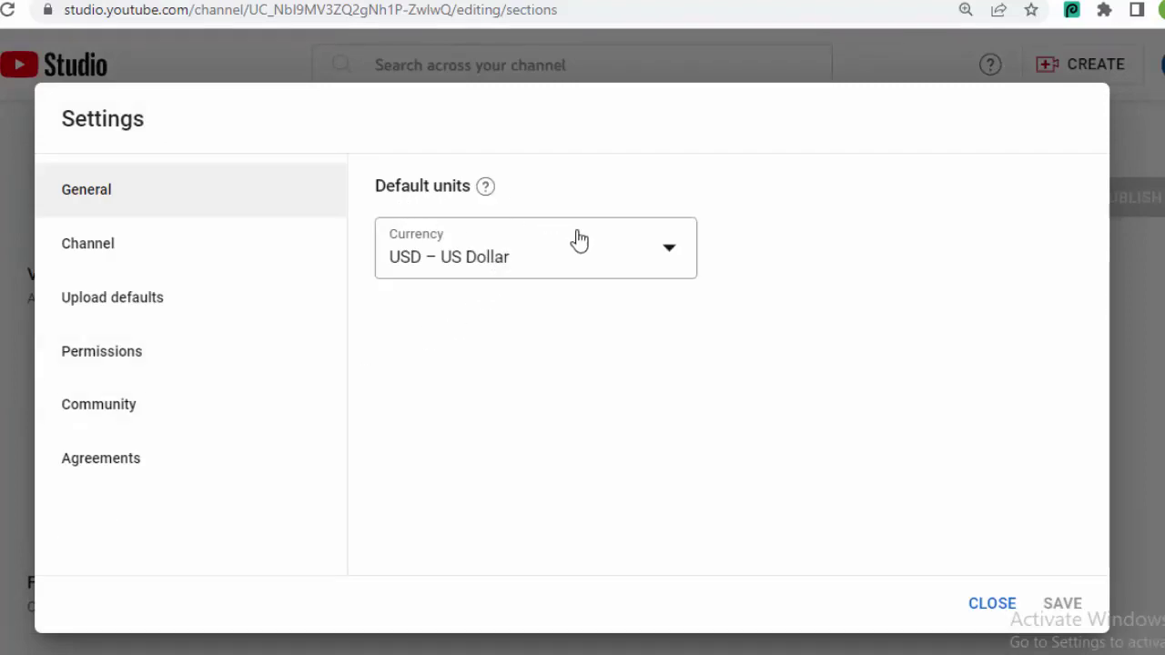
Look through the available default currencies in the general settings without choosing another one.
{"action": "left_click", "coordinate": [670, 251]}
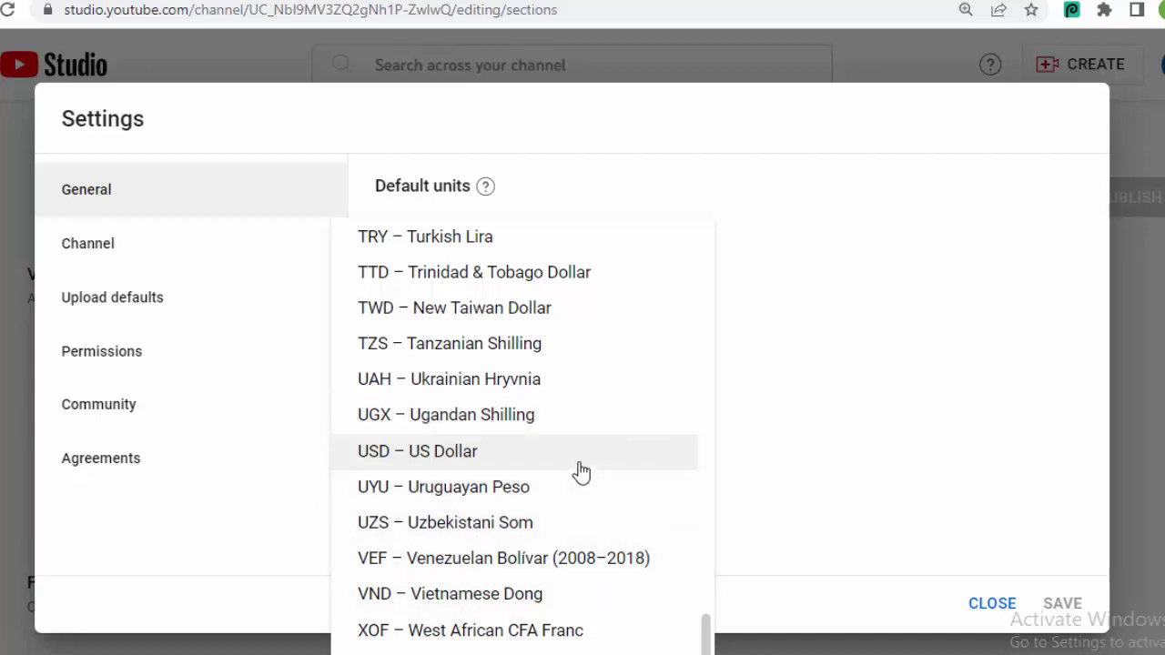
{"action": "left_click", "coordinate": [819, 359]}
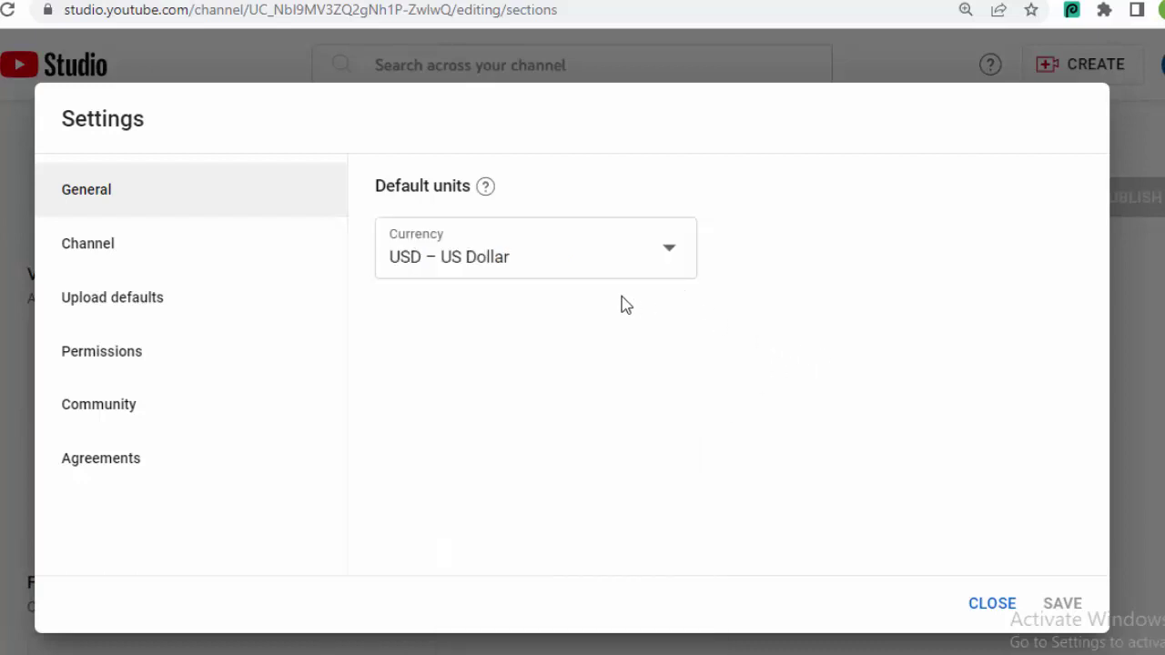
{"action": "left_click", "coordinate": [672, 258]}
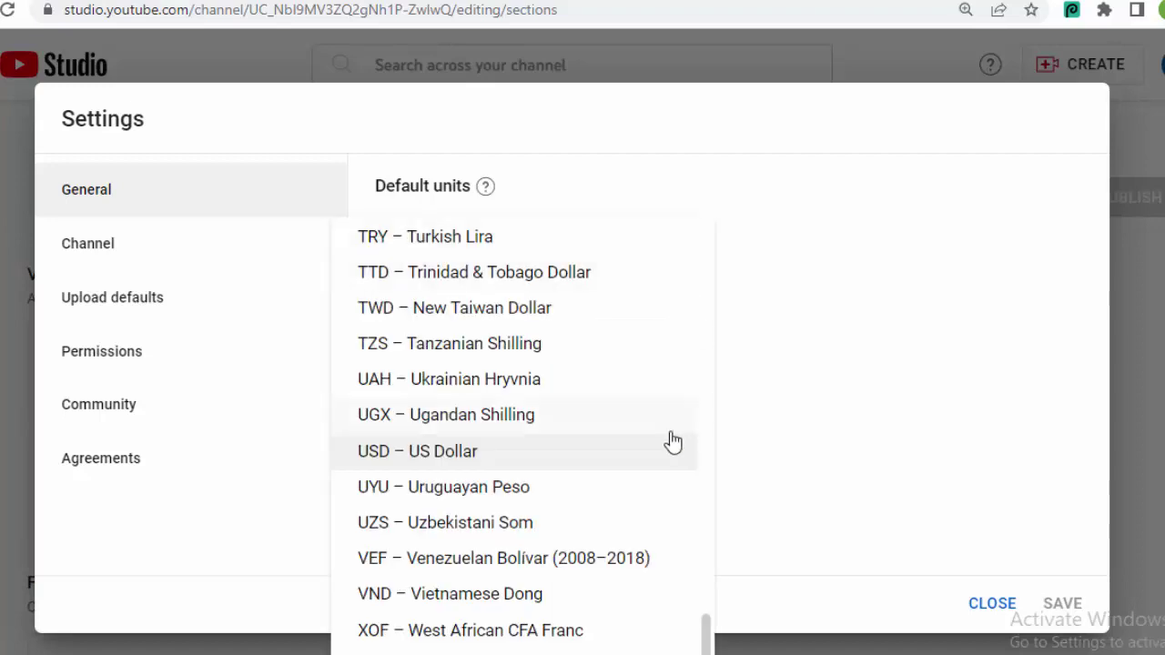
{"action": "left_click", "coordinate": [817, 365]}
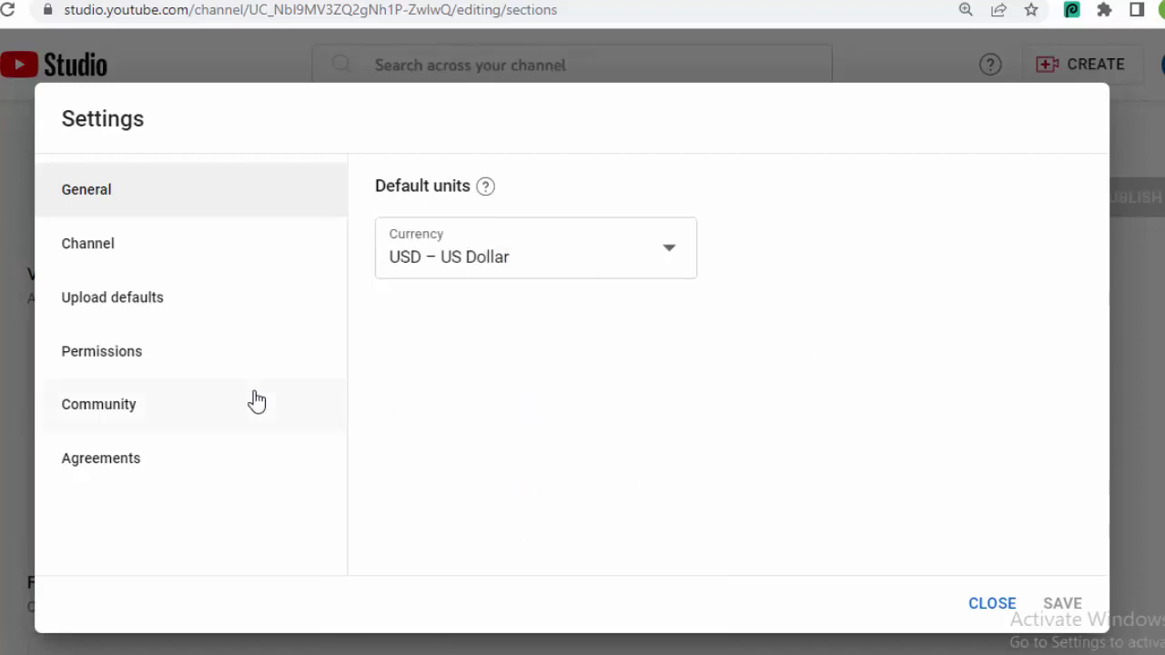
Choose Pakistan as the country of residence in the channel's basic info and review the channel keywords.
{"action": "left_click", "coordinate": [82, 255]}
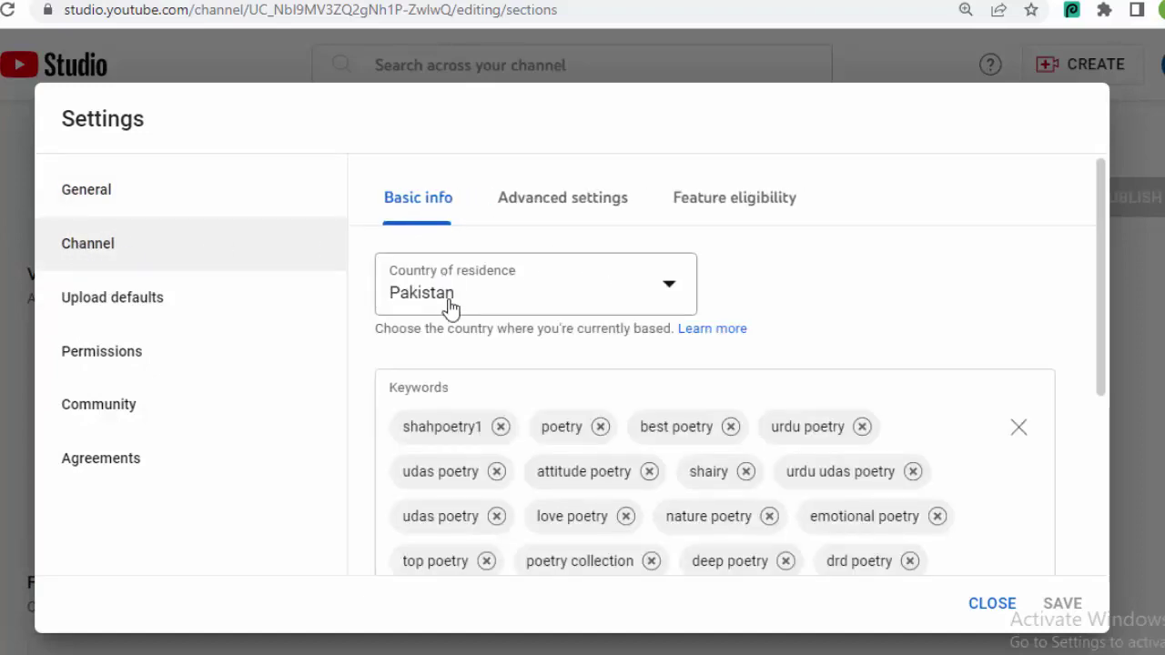
{"action": "left_click", "coordinate": [672, 292]}
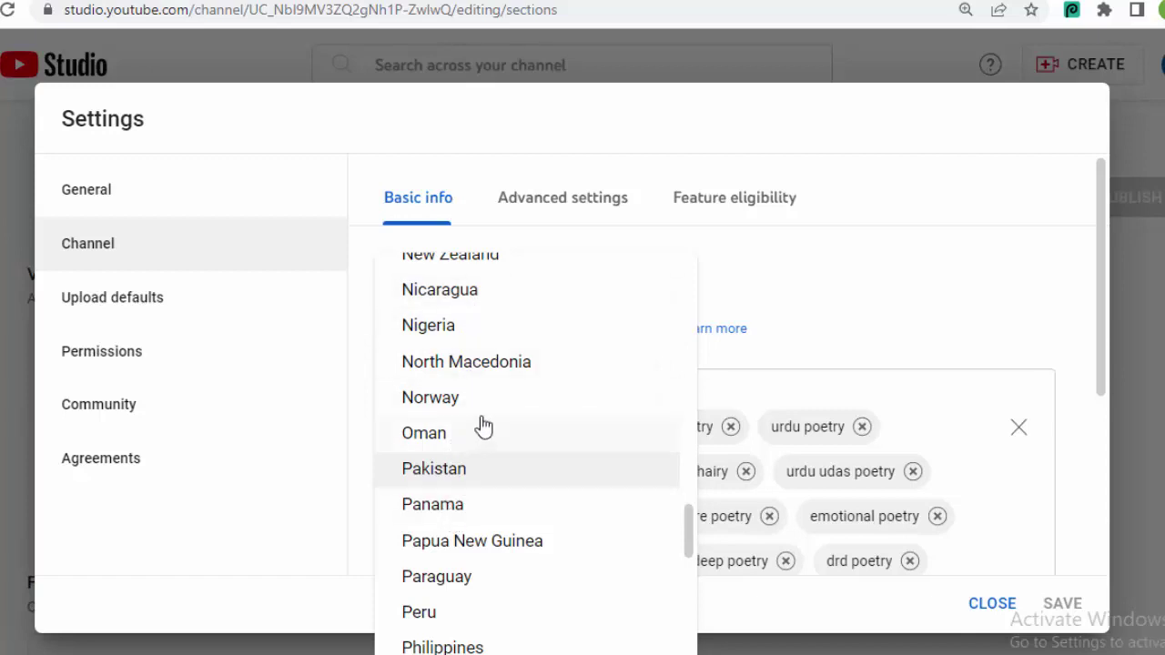
{"action": "left_click", "coordinate": [455, 481]}
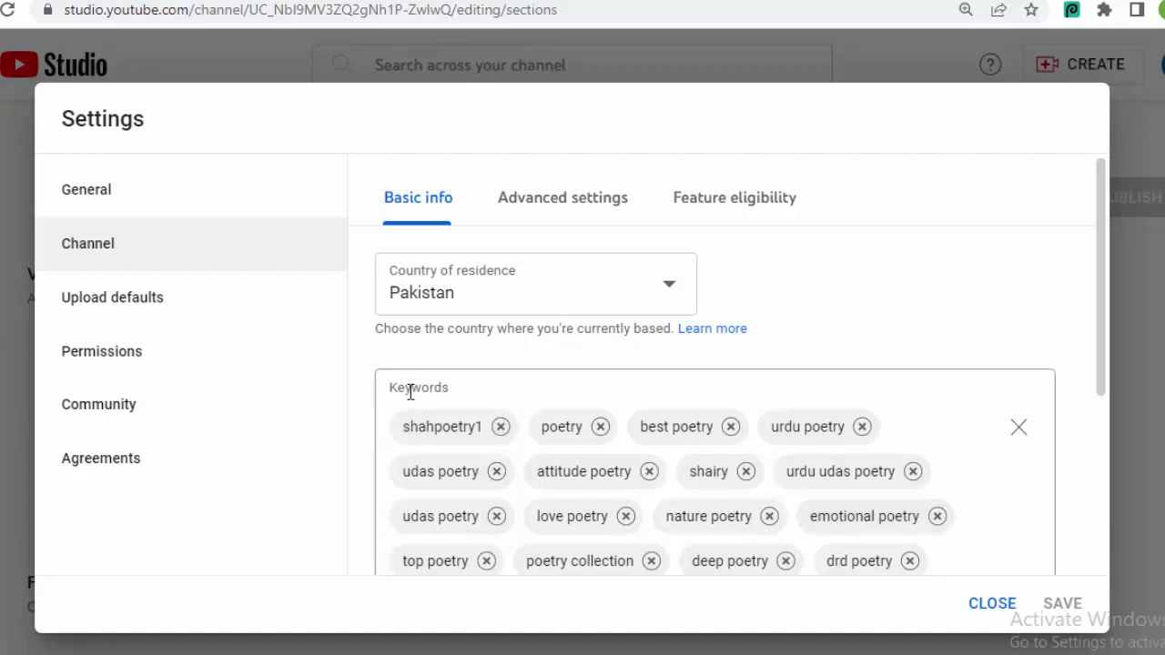
{"action": "left_click", "coordinate": [409, 420]}
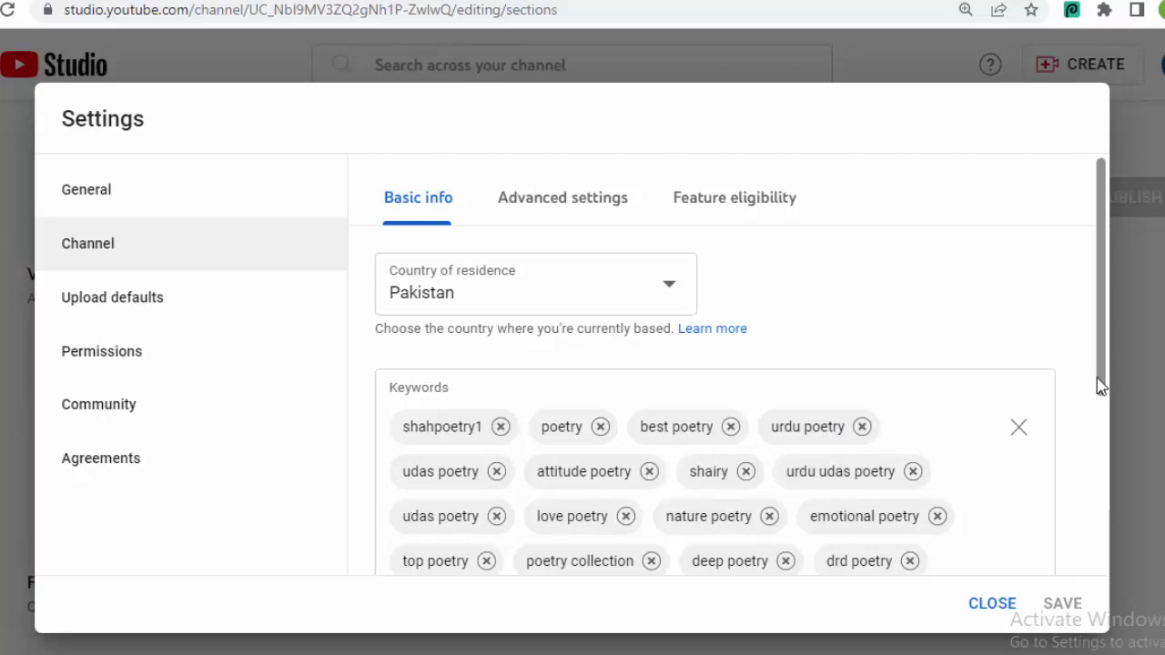
{"action": "mouse_move", "coordinate": [1101, 386]}
{"action": "left_mouse_down"}
{"action": "mouse_move", "coordinate": [1113, 437]}
{"action": "mouse_move", "coordinate": [1097, 619]}
{"action": "mouse_move", "coordinate": [1094, 385]}
{"action": "left_mouse_up"}
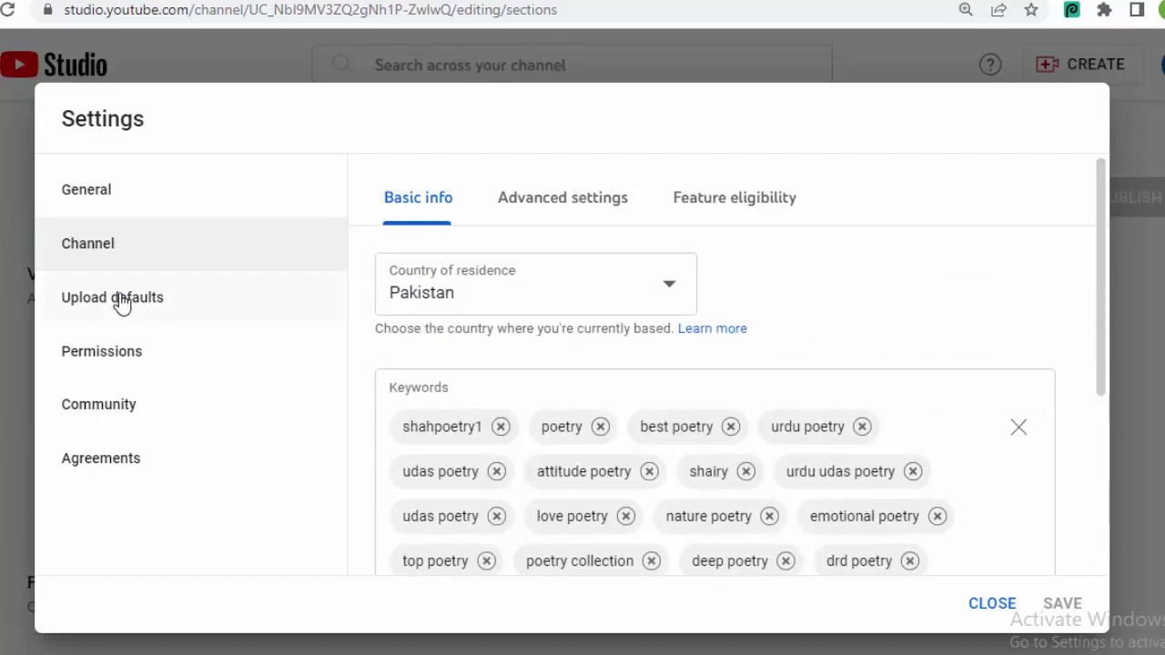
Examine the channel's advanced settings for audience, Google Ads account linking, automatic captions and advertisements.
{"action": "left_click", "coordinate": [543, 209]}
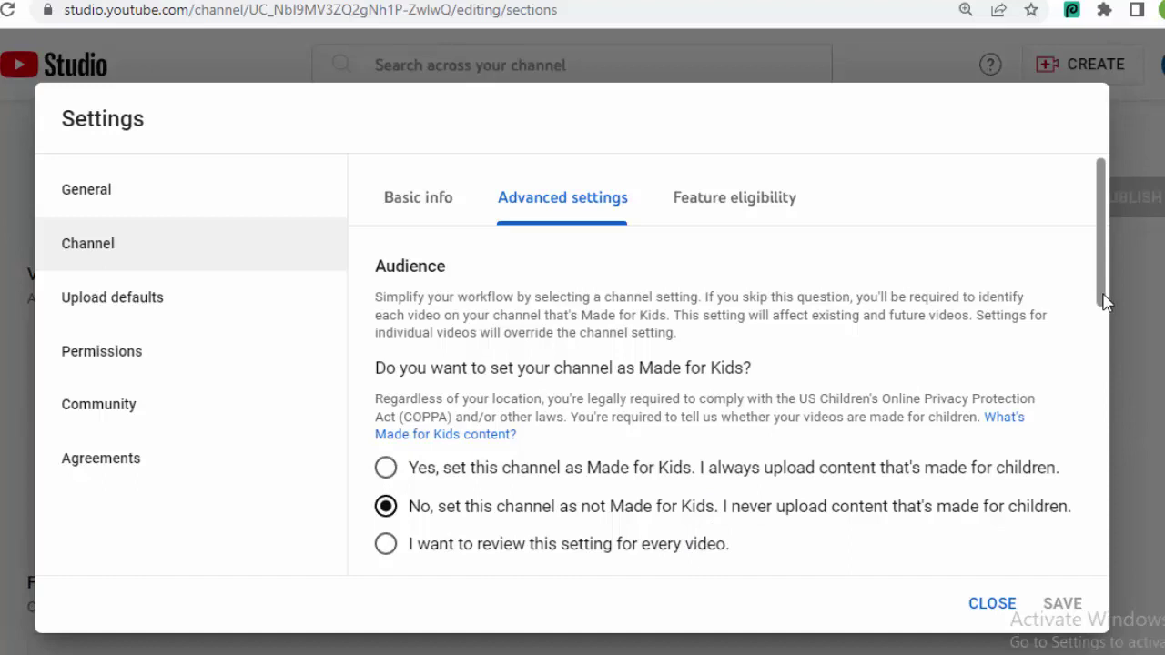
{"action": "left_click_drag", "start_coordinate": [1104, 302], "coordinate": [1105, 334]}
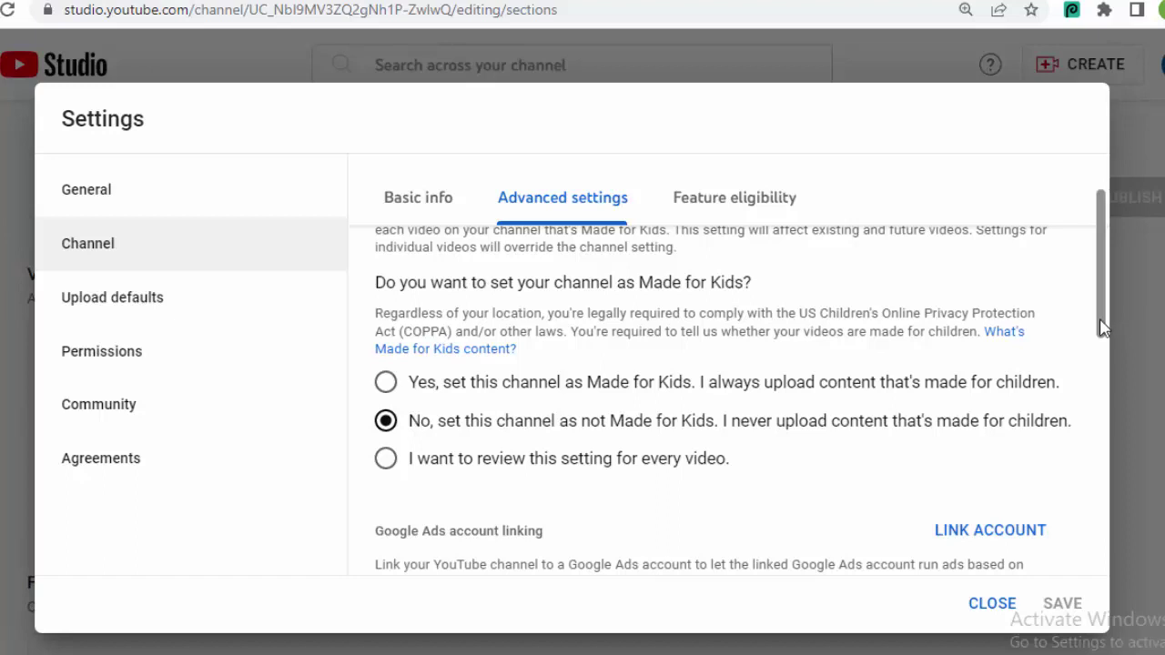
{"action": "left_click_drag", "start_coordinate": [1101, 325], "coordinate": [1108, 462]}
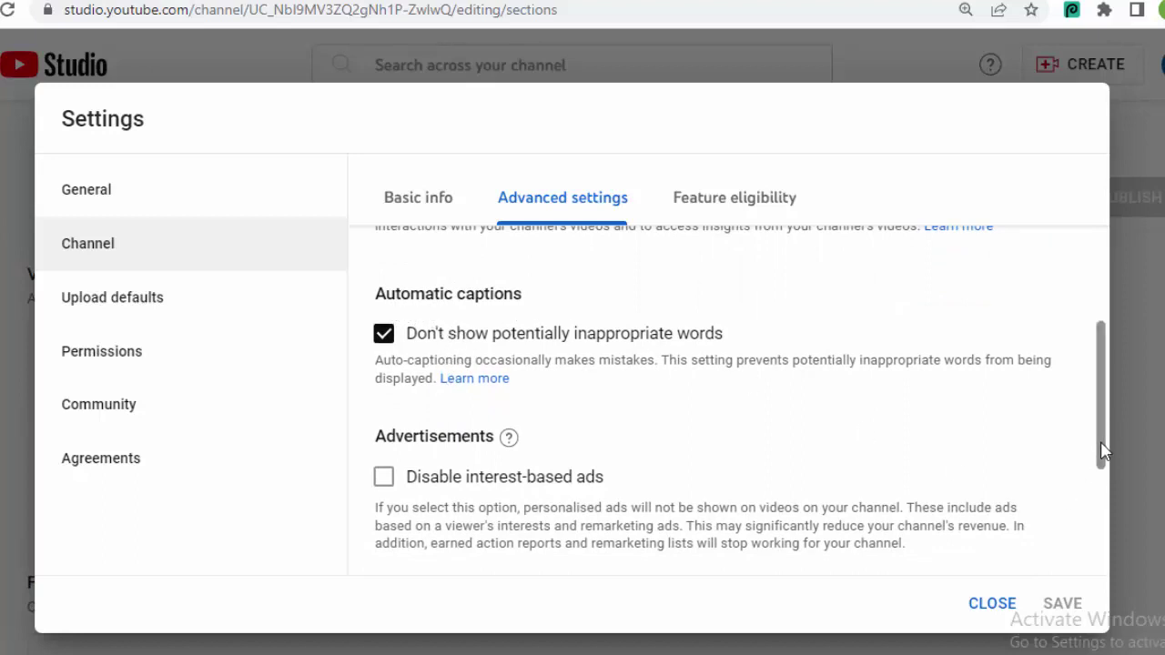
{"action": "left_click_drag", "start_coordinate": [1102, 450], "coordinate": [1089, 398]}
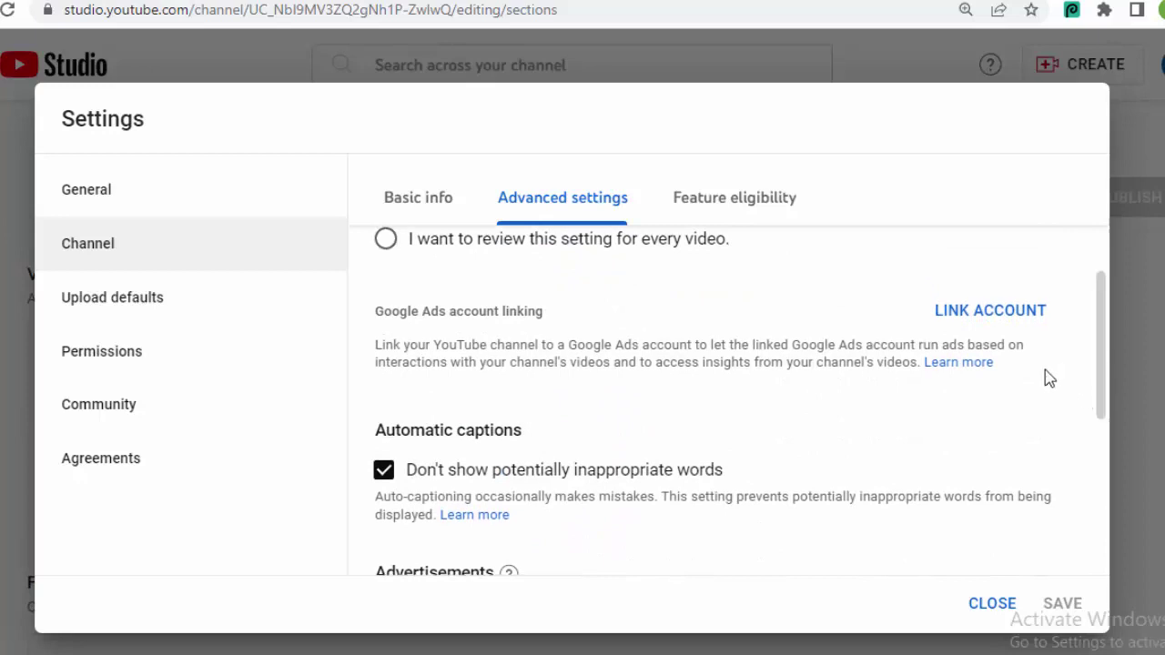
Expand the intermediate features in the channel's feature eligibility and start verifying the phone number.
{"action": "left_click", "coordinate": [716, 211]}
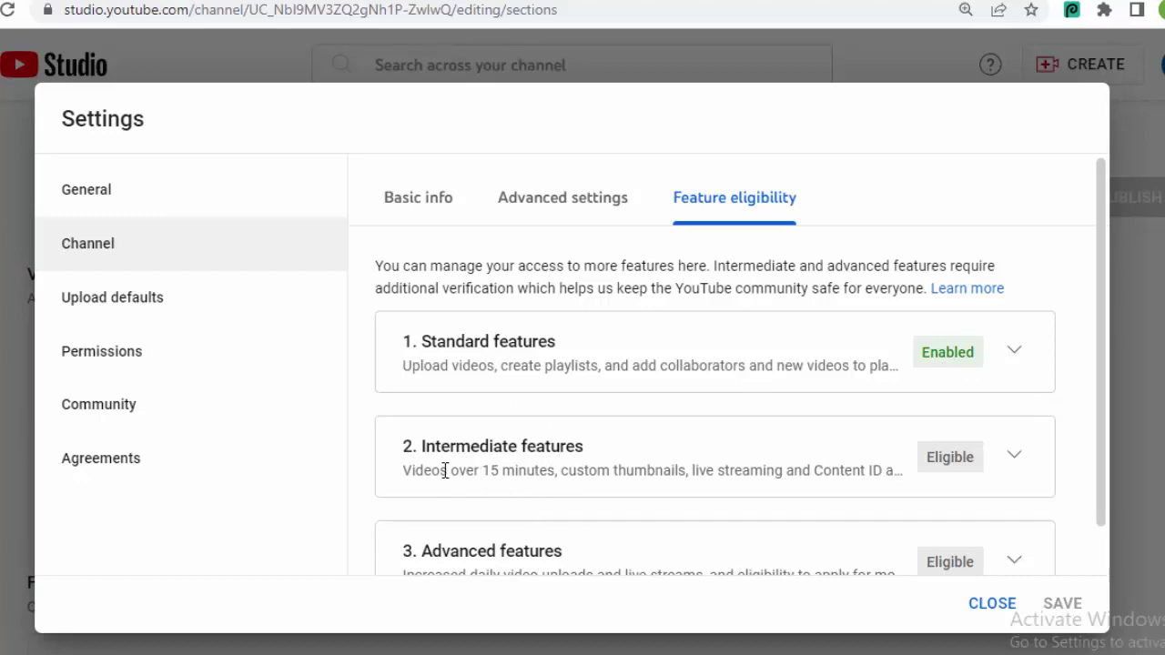
{"action": "left_click", "coordinate": [1015, 458]}
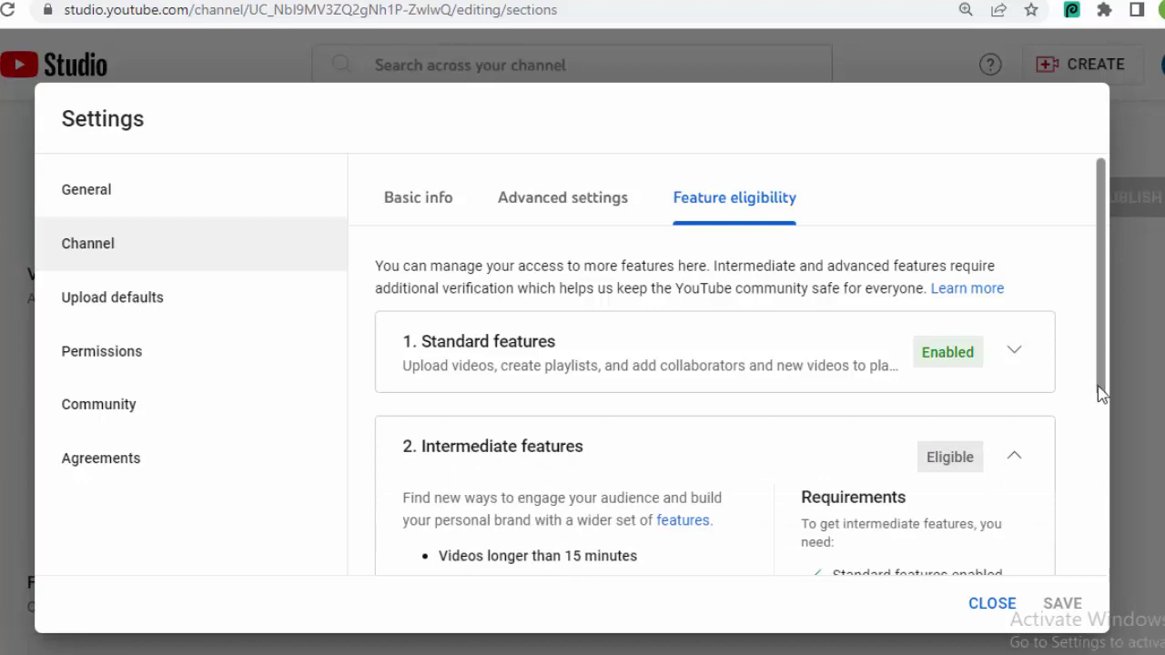
{"action": "left_click_drag", "start_coordinate": [1104, 386], "coordinate": [1088, 498]}
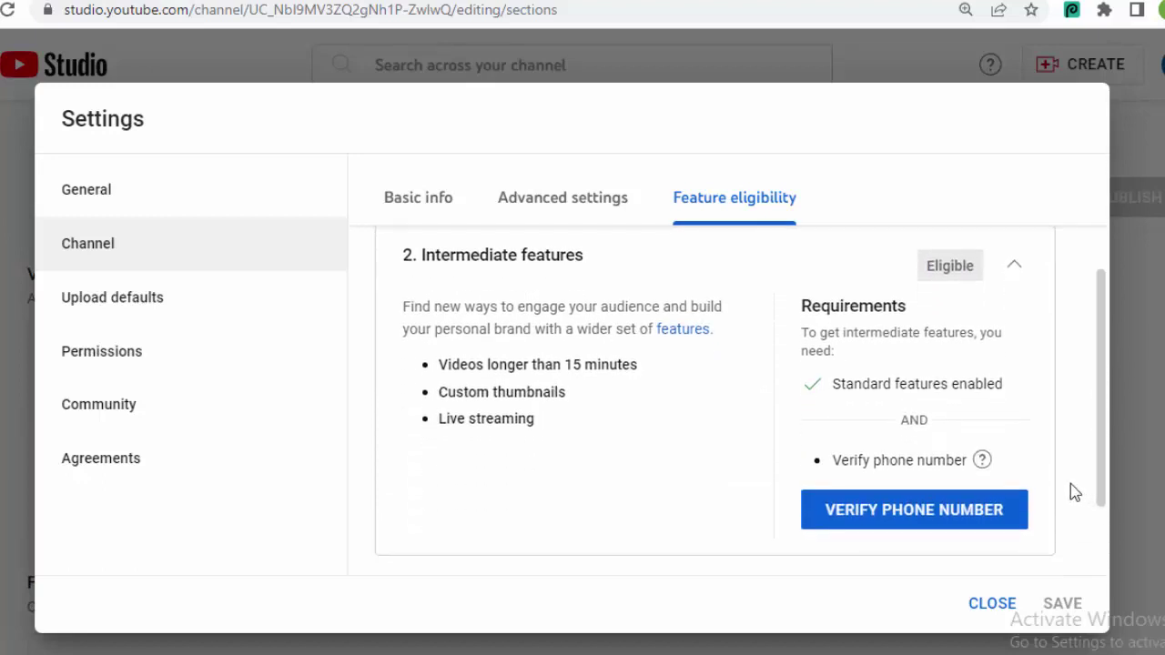
{"action": "mouse_move", "coordinate": [875, 479]}
{"action": "left_click", "coordinate": [902, 525]}
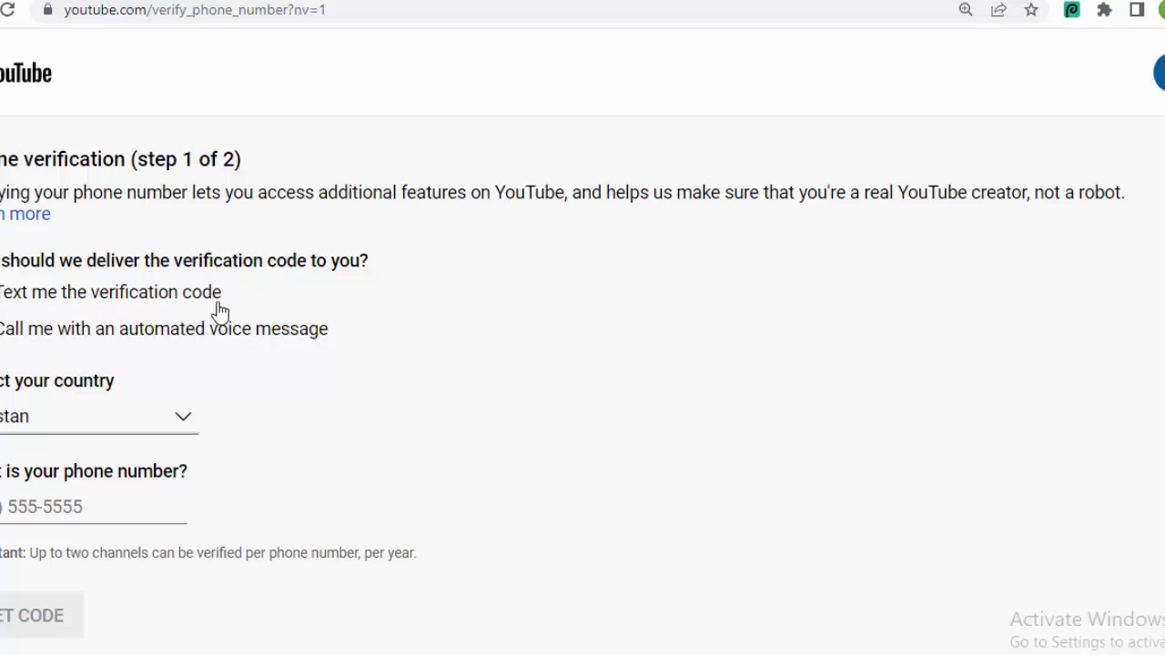
Check the country list, then fill in the phone number and complete its verification.
{"action": "left_click", "coordinate": [186, 424]}
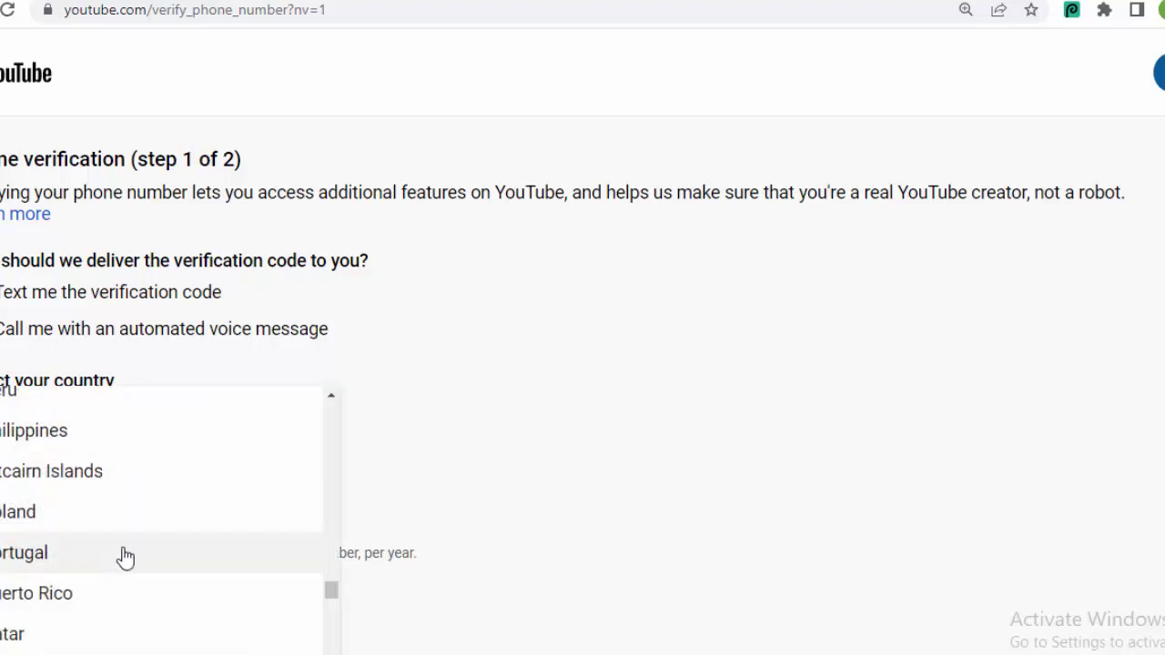
{"action": "left_click", "coordinate": [588, 383]}
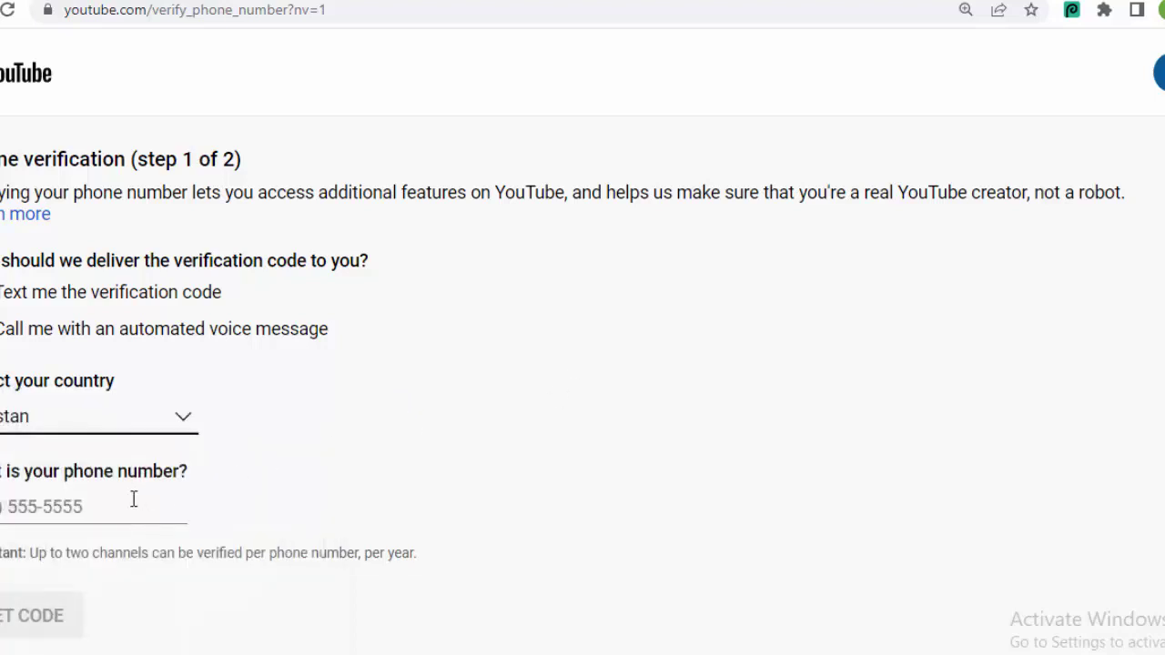
{"action": "left_click", "coordinate": [7, 509]}
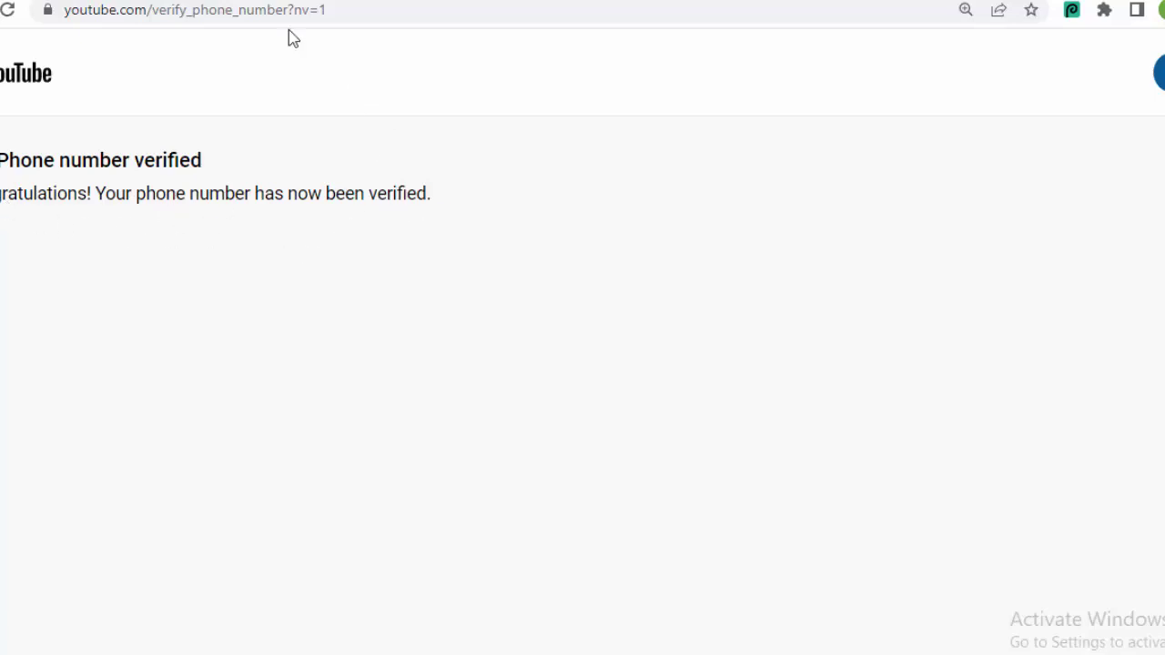
Return to the channel's feature eligibility, check the intermediate and advanced features, and close the settings.
{"action": "key", "text": "alt+Left"}
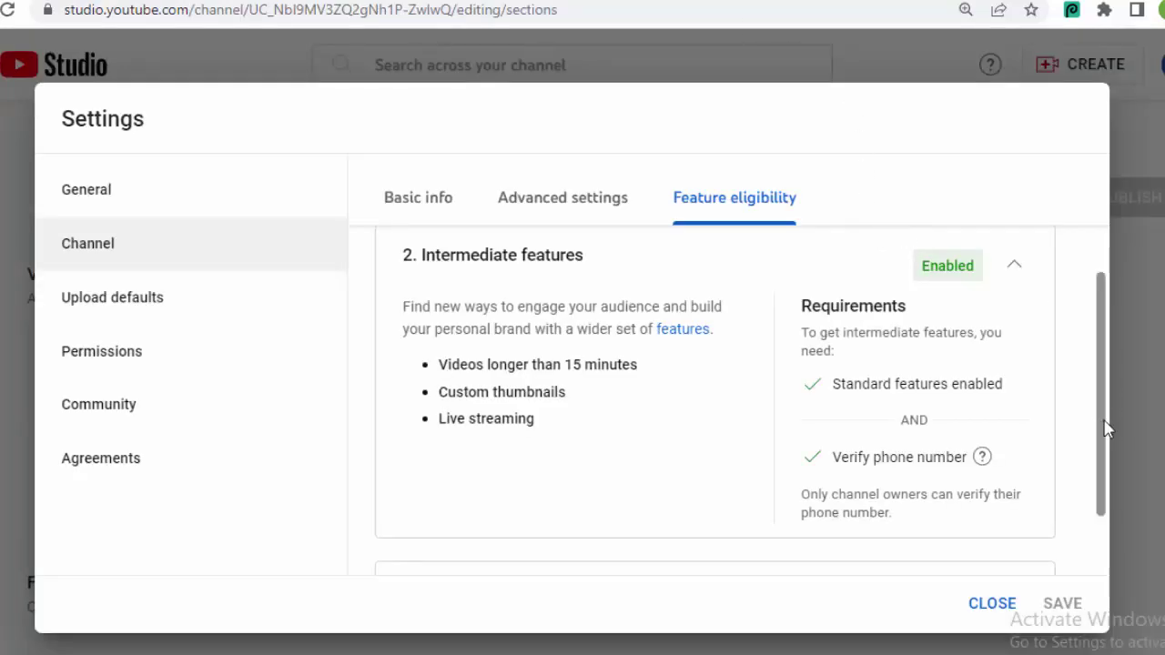
{"action": "left_click_drag", "start_coordinate": [1105, 431], "coordinate": [1098, 500]}
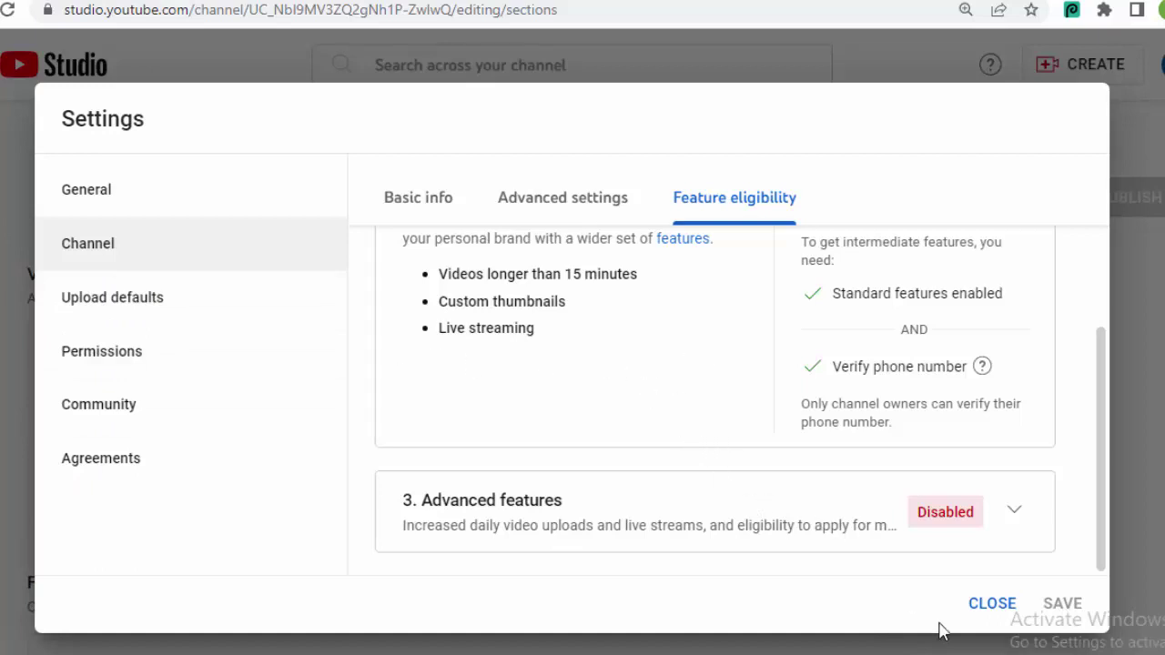
{"action": "left_click", "coordinate": [991, 605]}
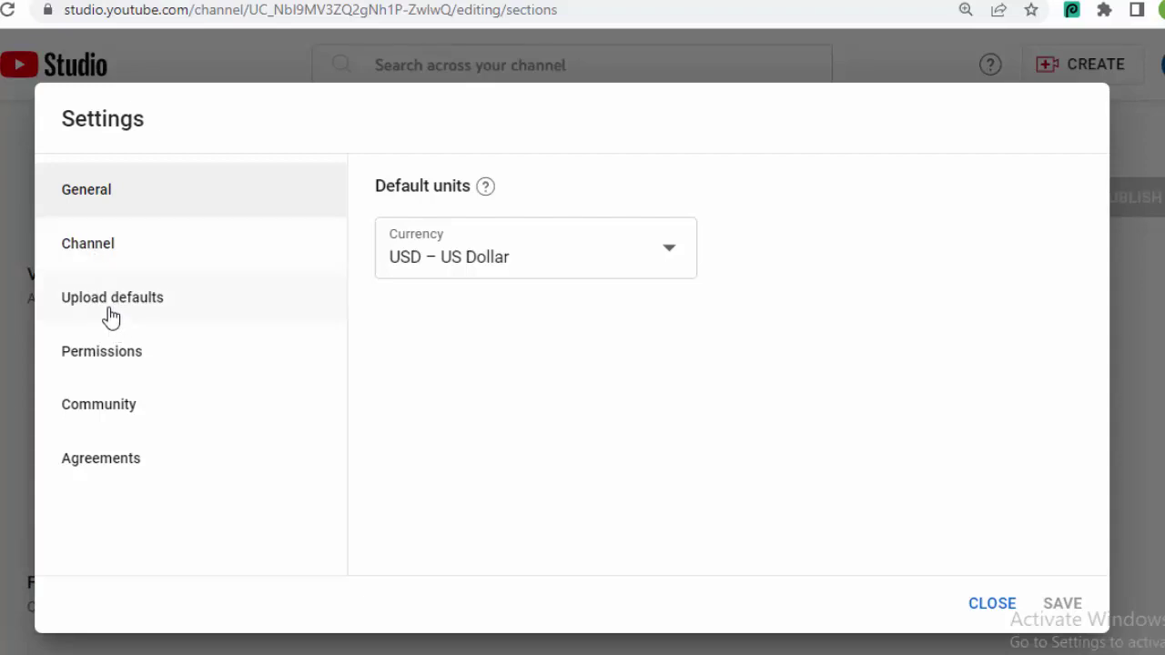
Review the basic info of the upload defaults, including the title, description, visibility options and tags.
{"action": "left_click", "coordinate": [111, 314]}
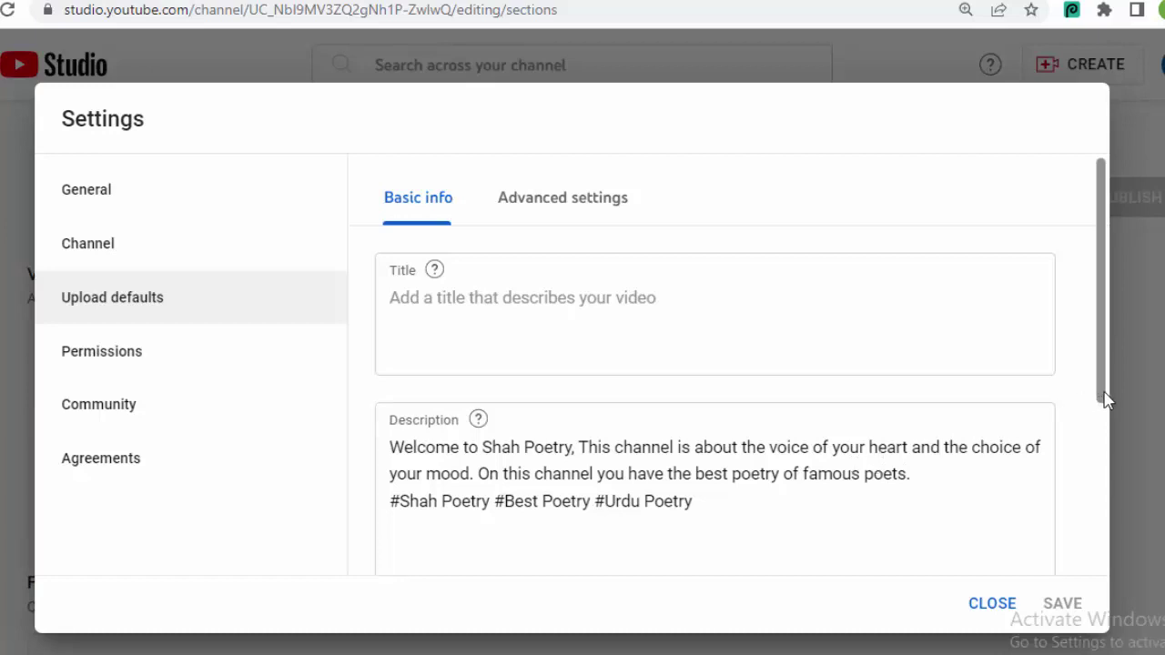
{"action": "left_click_drag", "start_coordinate": [1106, 400], "coordinate": [1083, 550]}
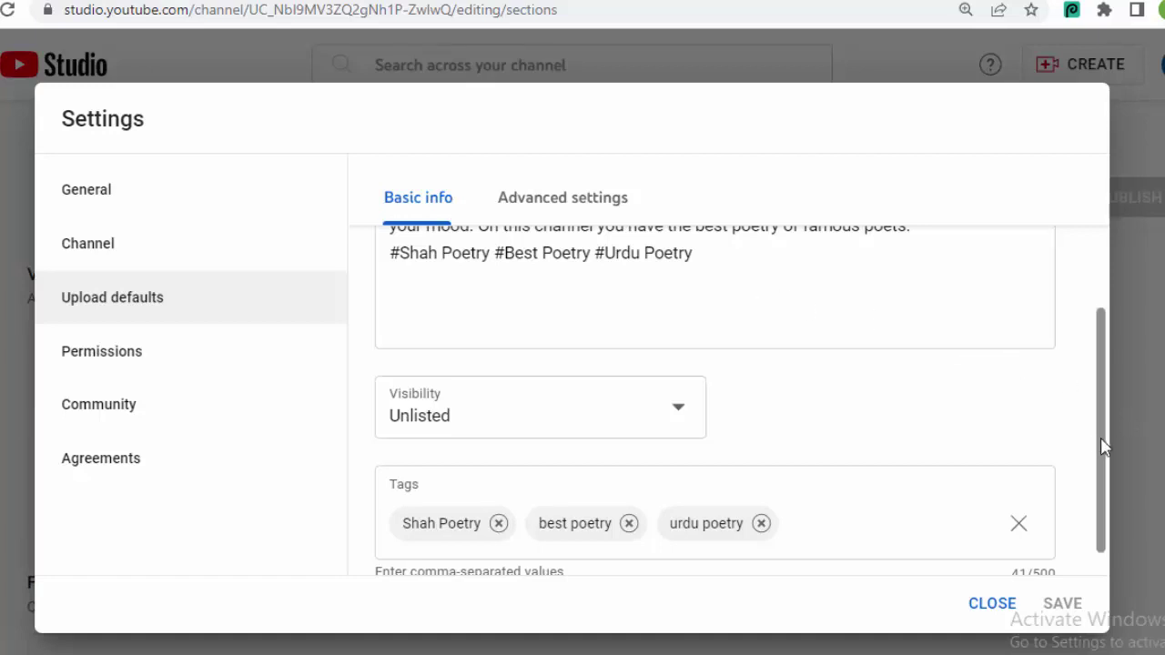
{"action": "scroll", "coordinate": [1101, 445], "scroll_direction": "down", "scroll_amount": 1}
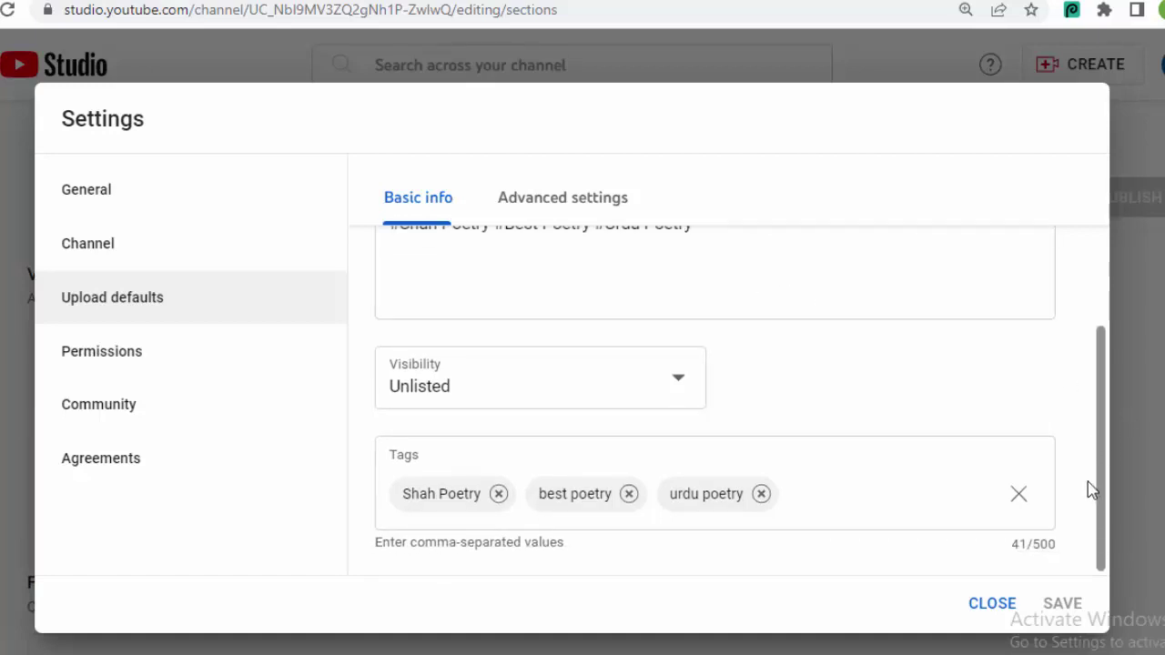
{"action": "left_click", "coordinate": [682, 389]}
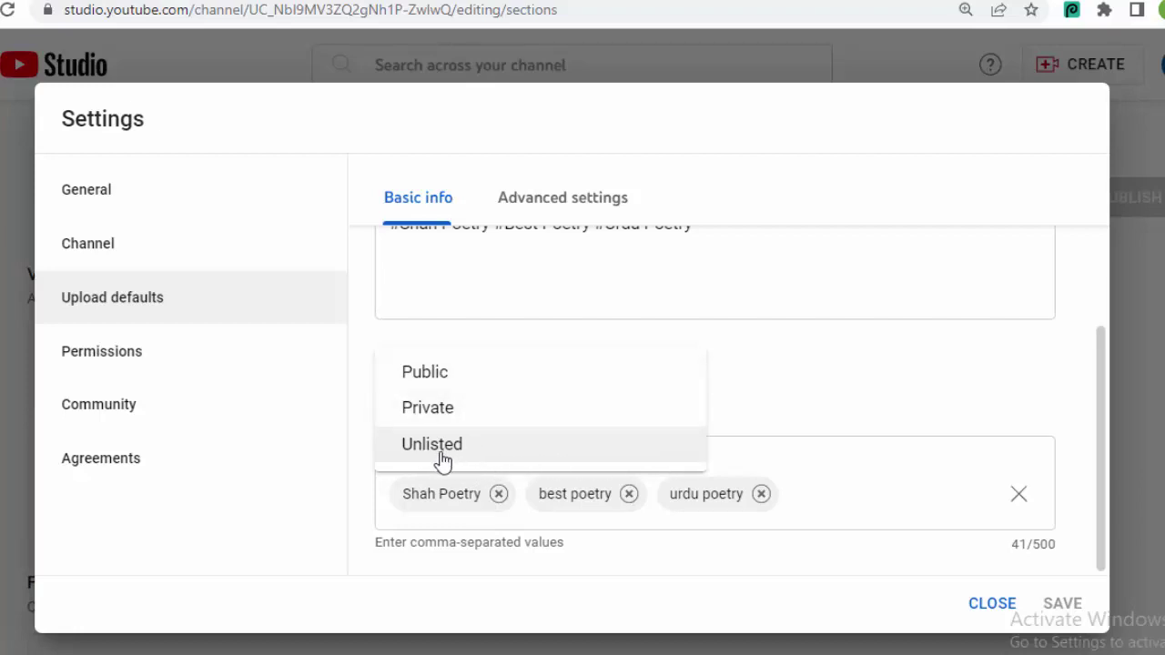
{"action": "left_click", "coordinate": [761, 414]}
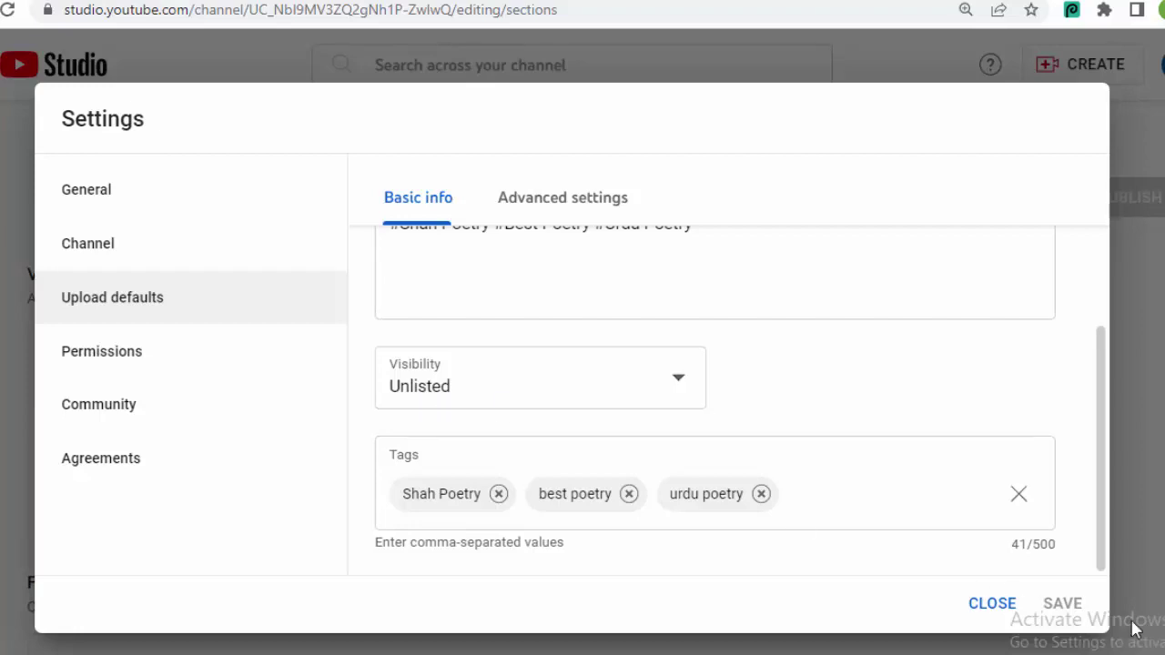
{"action": "left_click_drag", "start_coordinate": [1101, 546], "coordinate": [1098, 294]}
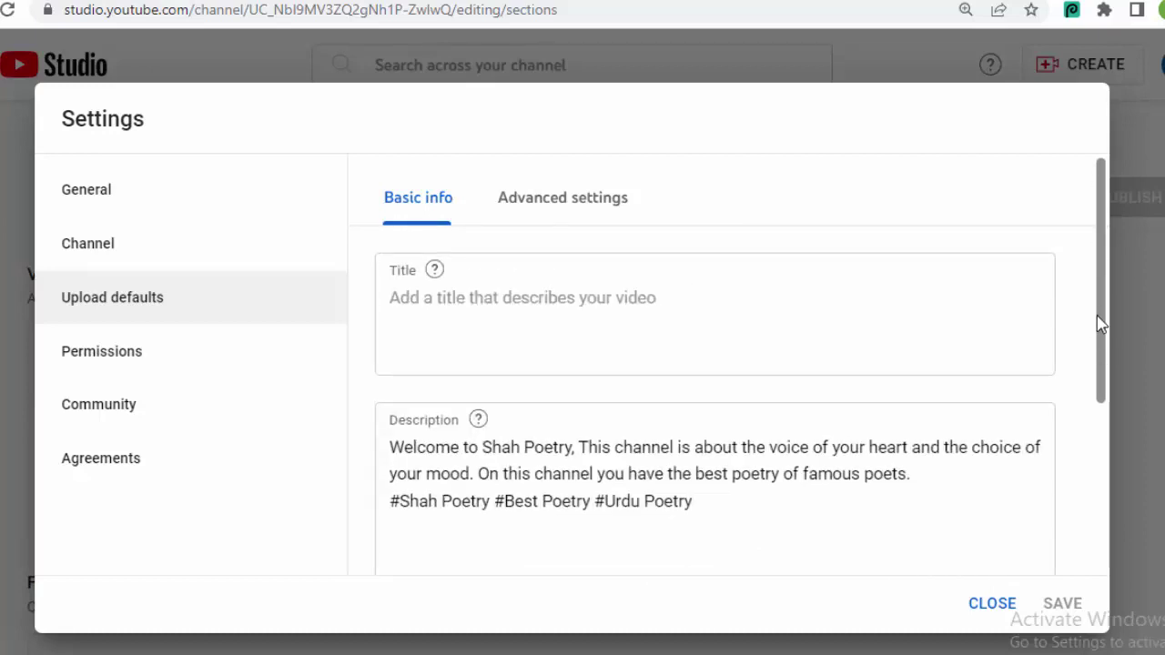
{"action": "scroll", "coordinate": [1087, 439], "scroll_direction": "down", "scroll_amount": 2}
{"action": "scroll", "coordinate": [1083, 485], "scroll_direction": "down", "scroll_amount": 1}
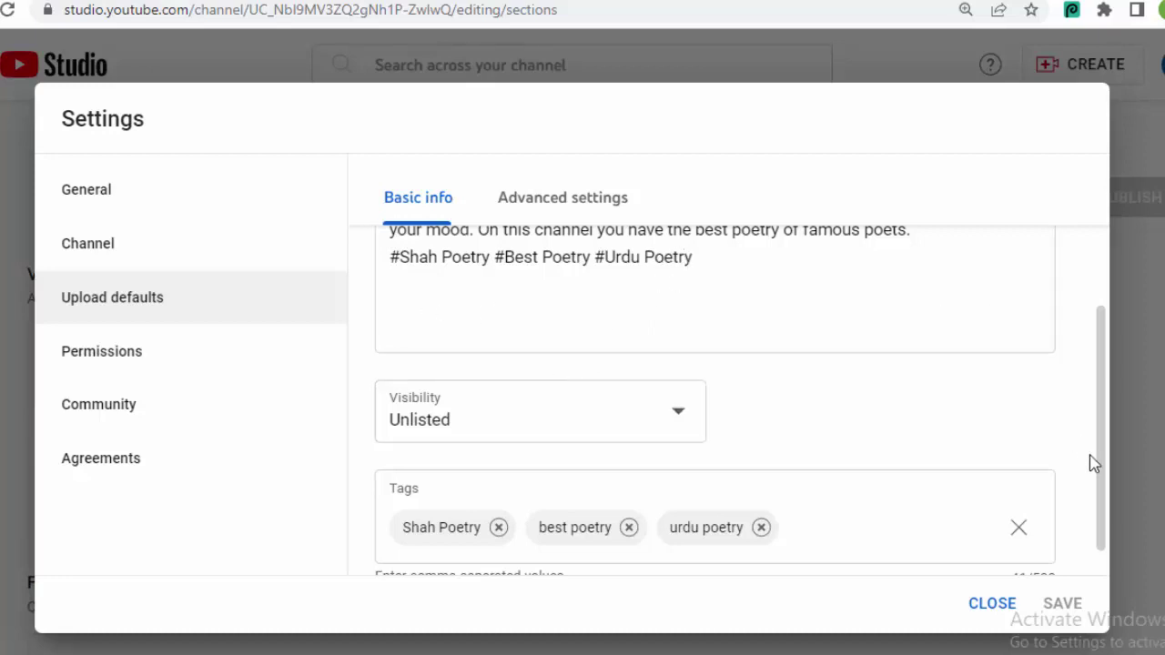
{"action": "scroll", "coordinate": [1104, 478], "scroll_direction": "down", "scroll_amount": 1}
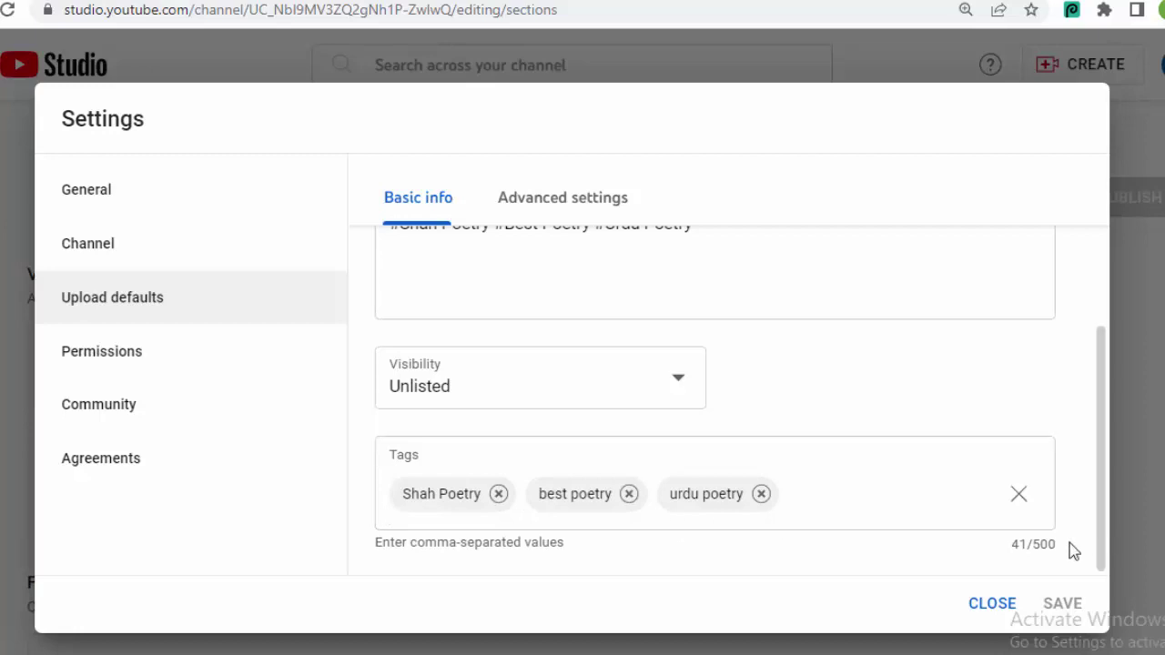
In the advanced upload defaults, set the video language to Urdu and check the caption certification options.
{"action": "left_click", "coordinate": [528, 208]}
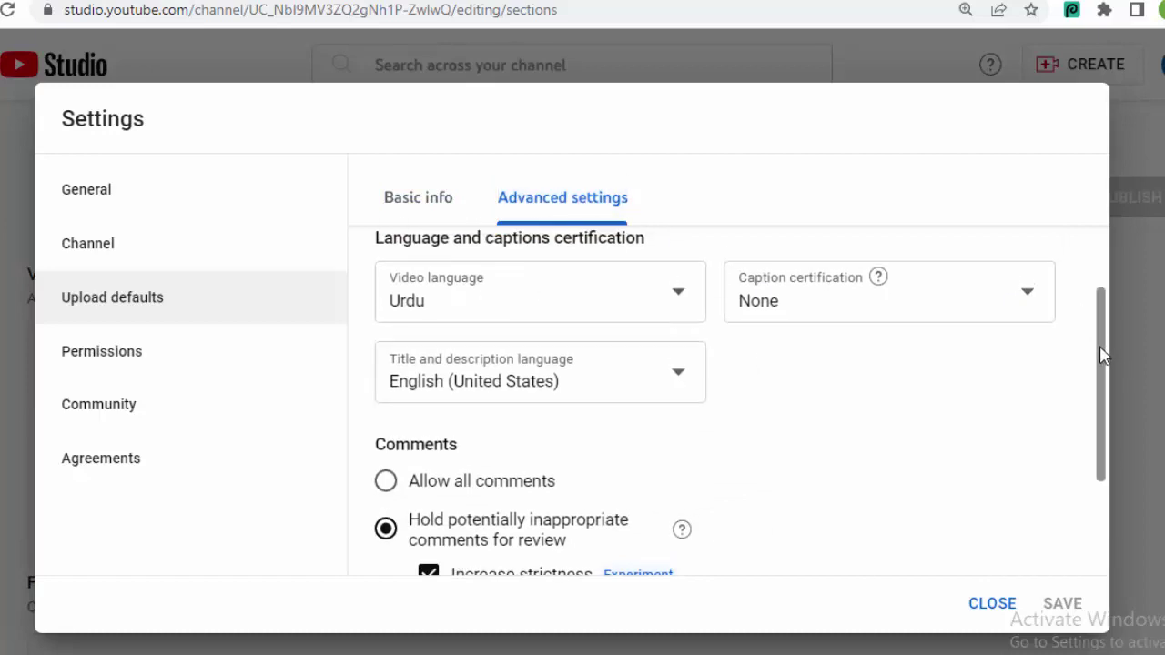
{"action": "scroll", "coordinate": [1103, 337], "scroll_direction": "up", "scroll_amount": 1}
{"action": "scroll", "coordinate": [701, 359], "scroll_direction": "down", "scroll_amount": 1}
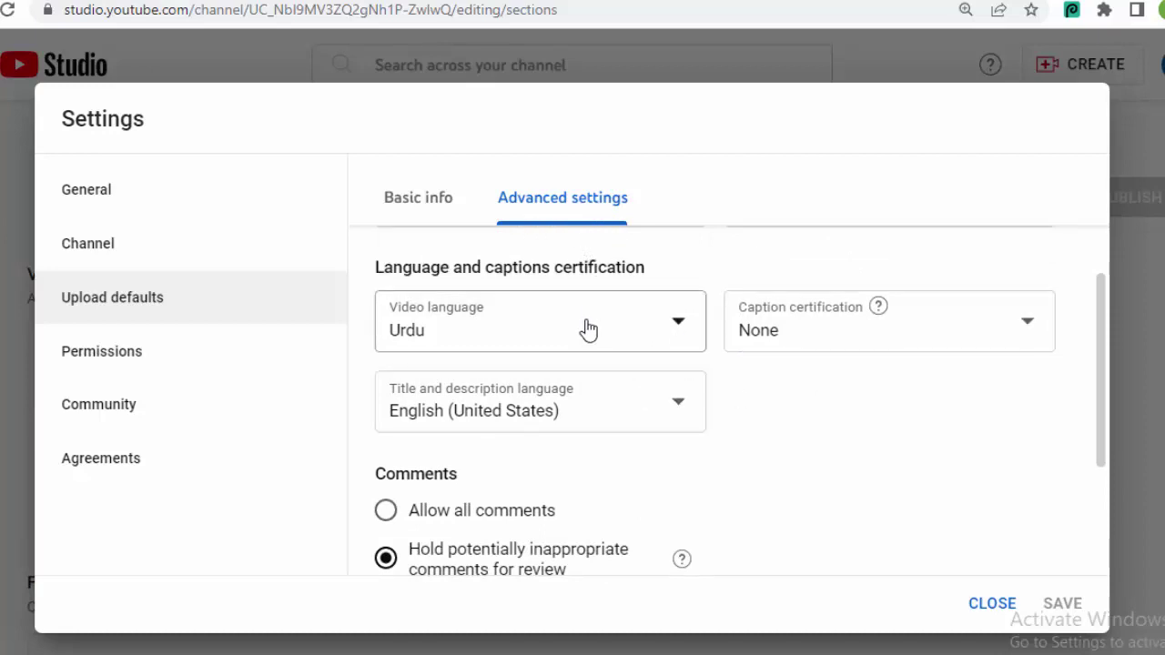
{"action": "left_click", "coordinate": [679, 329]}
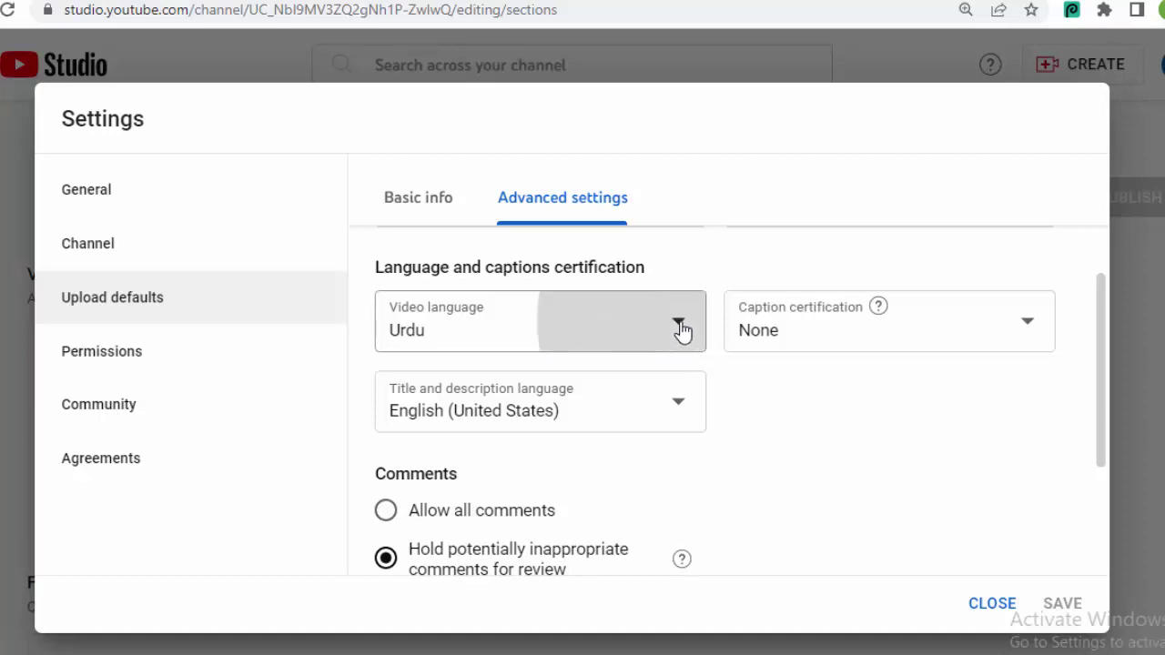
{"action": "left_click", "coordinate": [680, 318]}
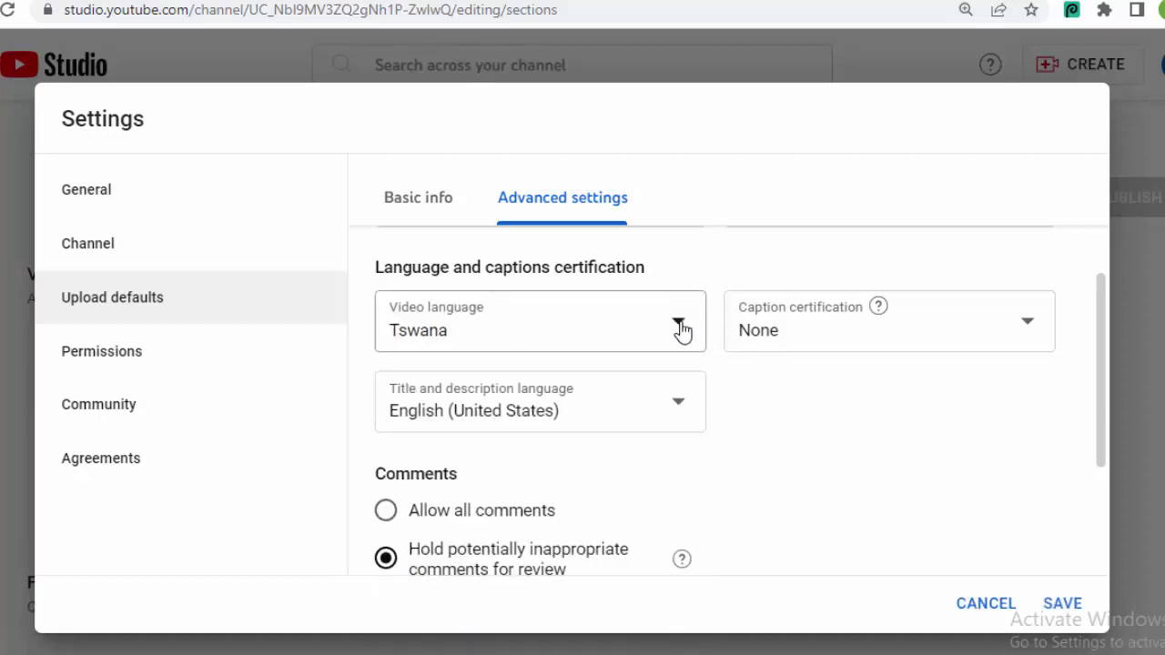
{"action": "left_click", "coordinate": [681, 330]}
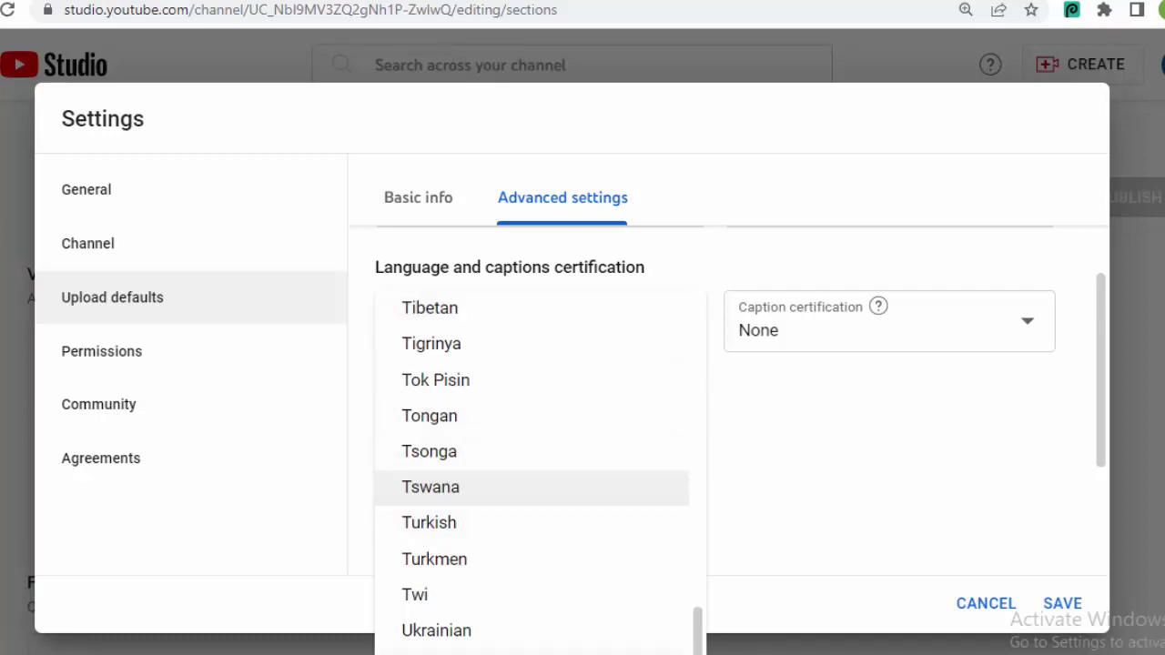
{"action": "left_click", "coordinate": [497, 651]}
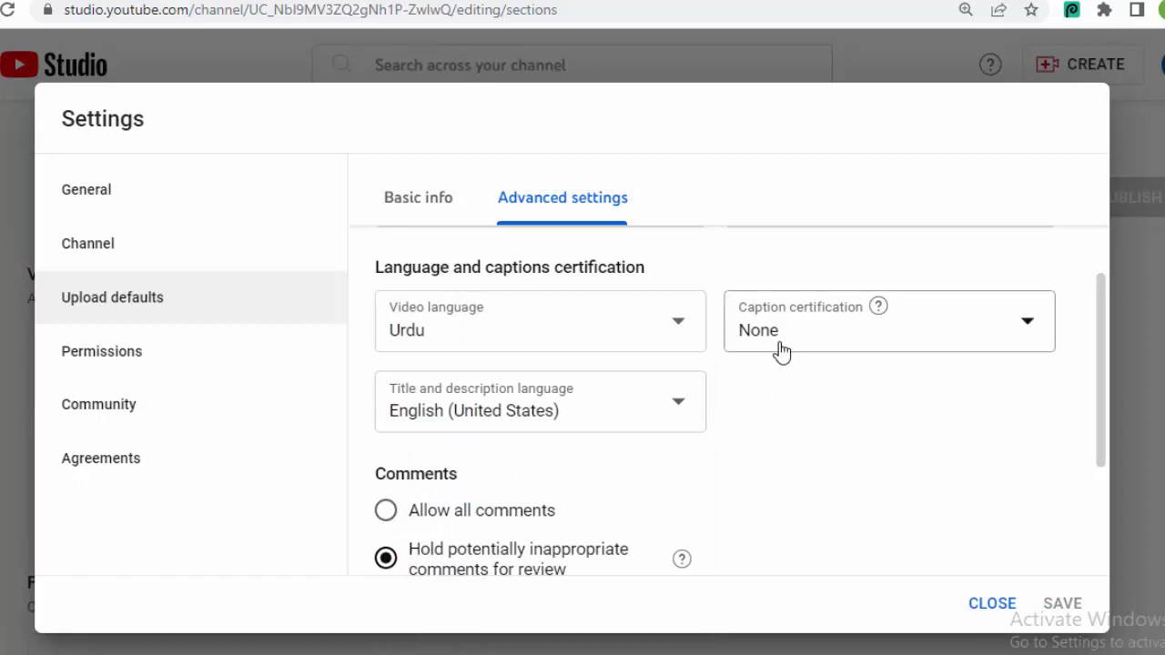
{"action": "left_click", "coordinate": [1026, 328]}
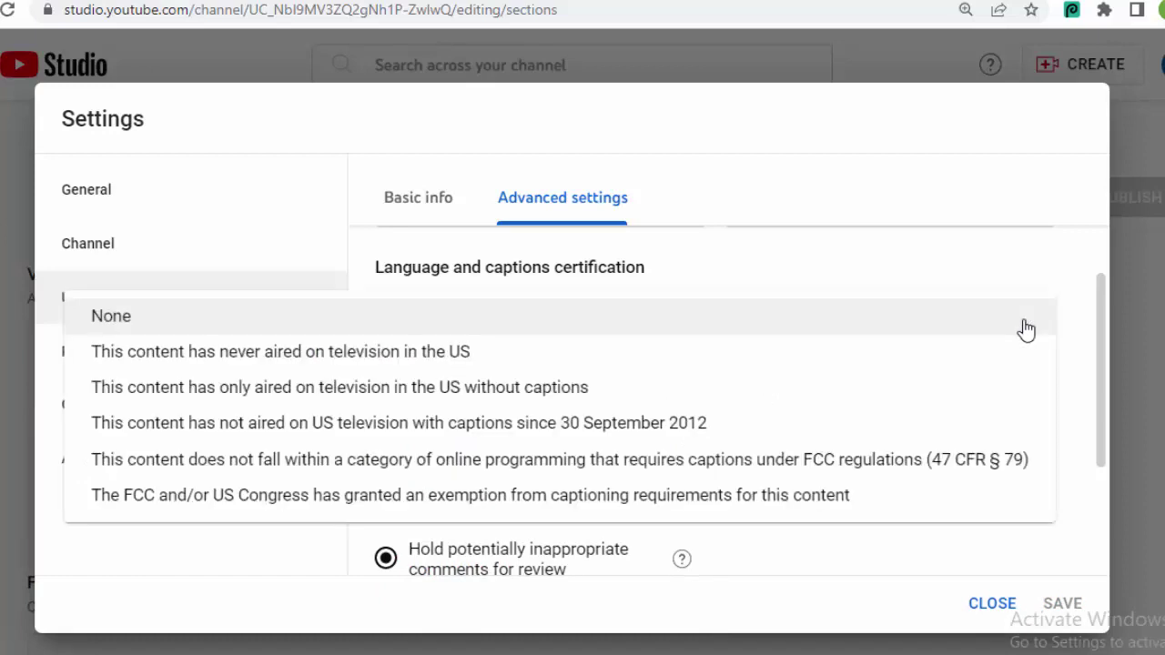
{"action": "left_click", "coordinate": [1144, 337]}
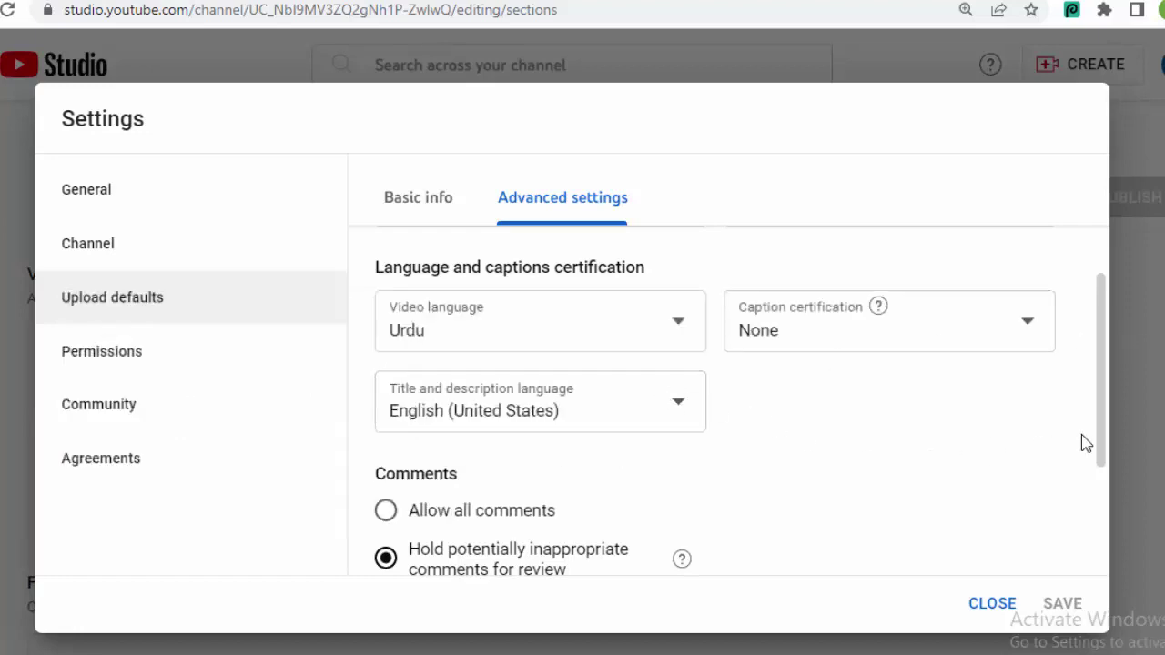
Review the licence options, choosing Standard YouTube Licence, and look through the available video categories.
{"action": "left_click_drag", "start_coordinate": [1107, 441], "coordinate": [1107, 219]}
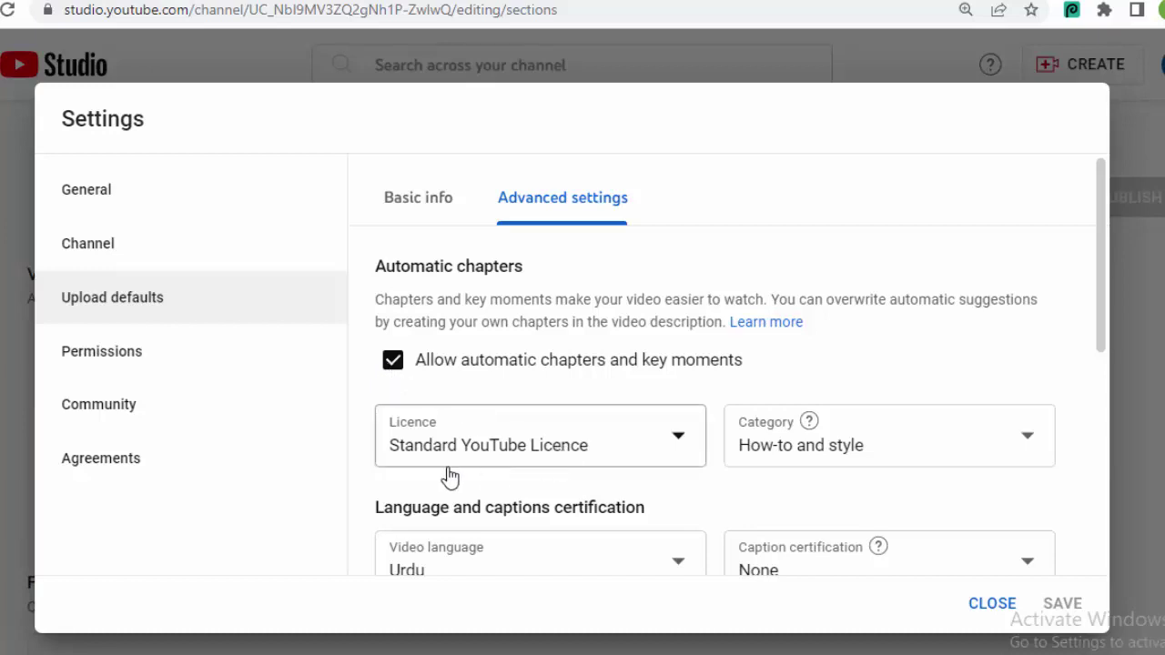
{"action": "left_click", "coordinate": [681, 443]}
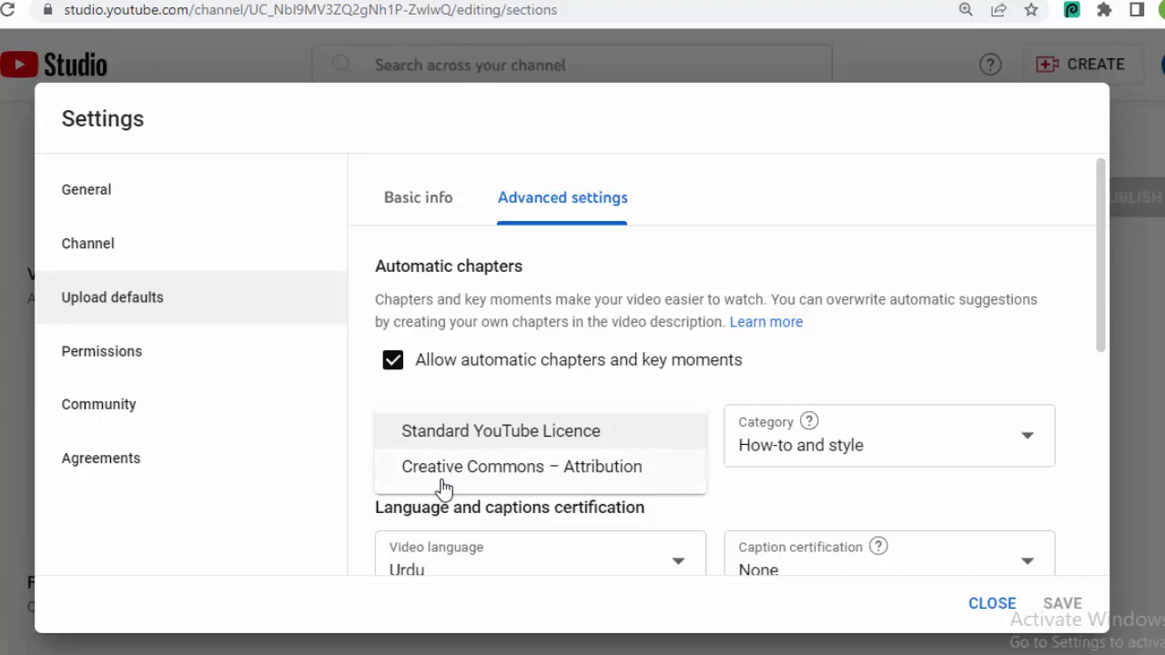
{"action": "left_click", "coordinate": [614, 441]}
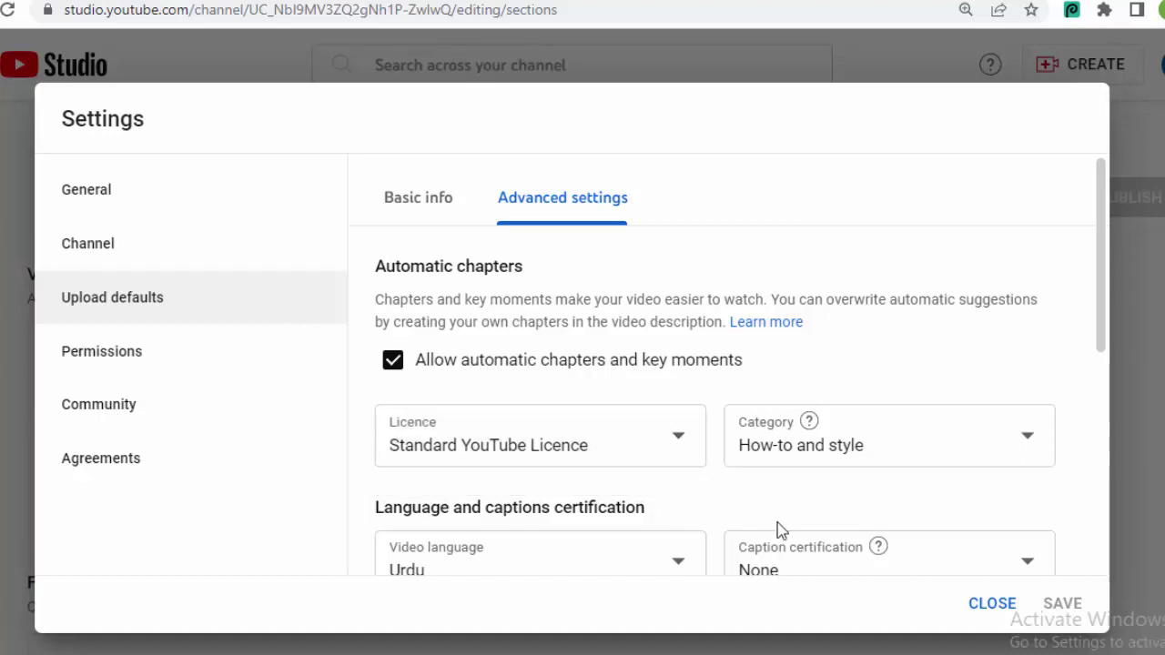
{"action": "left_click", "coordinate": [1029, 442]}
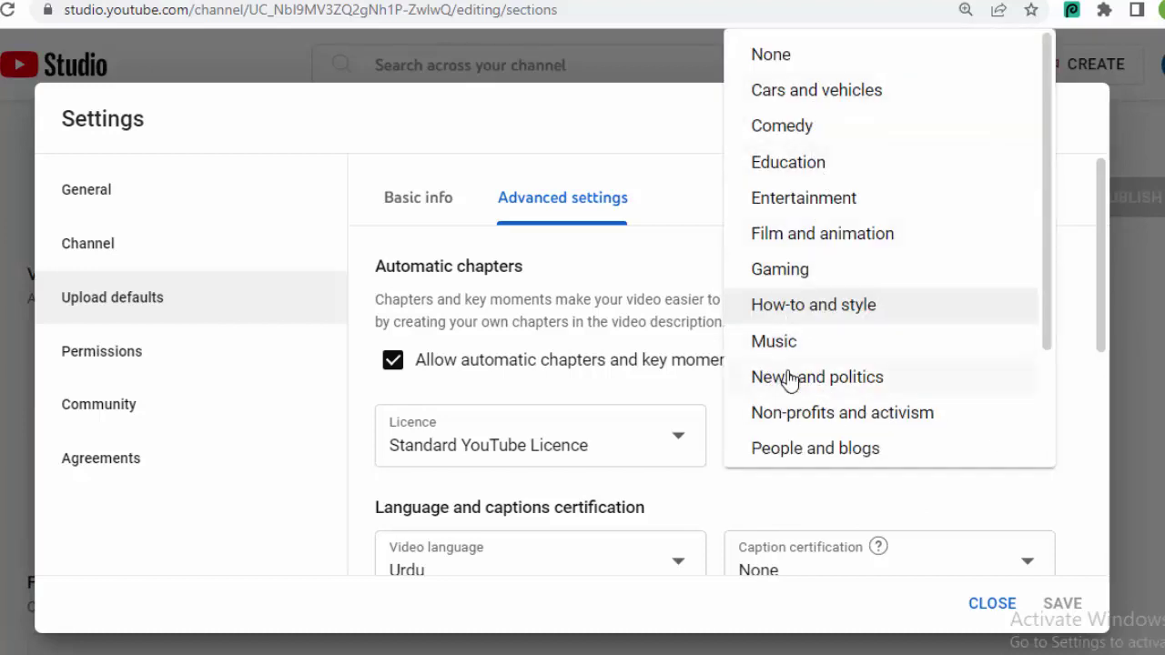
{"action": "left_click", "coordinate": [893, 494]}
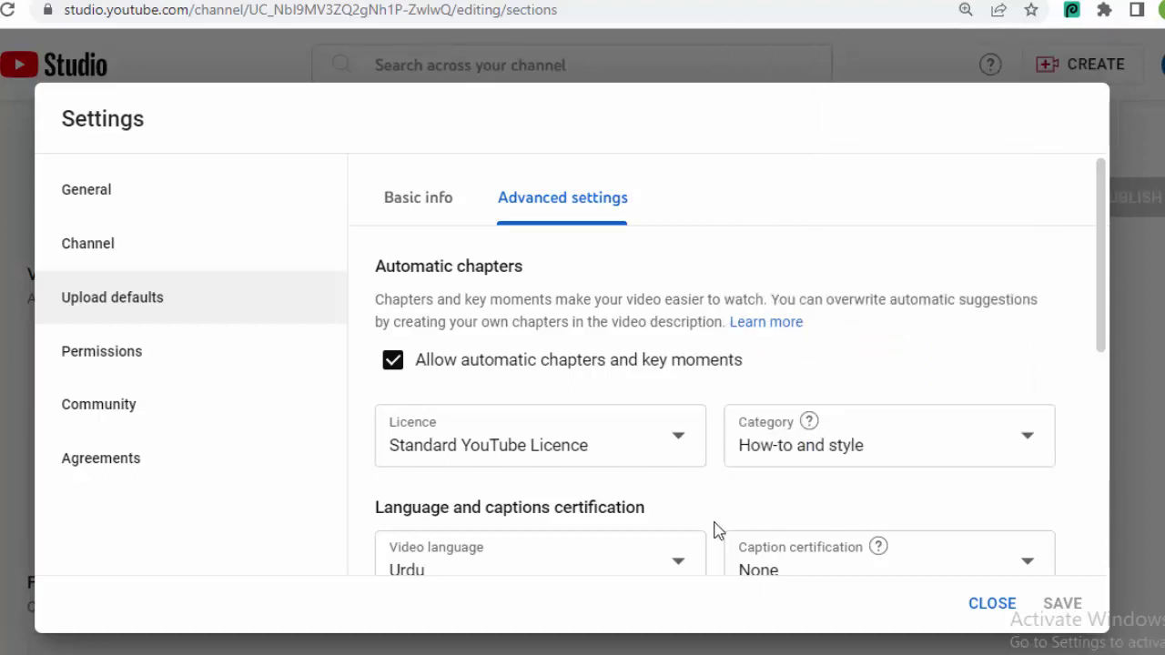
{"action": "left_click", "coordinate": [1032, 443]}
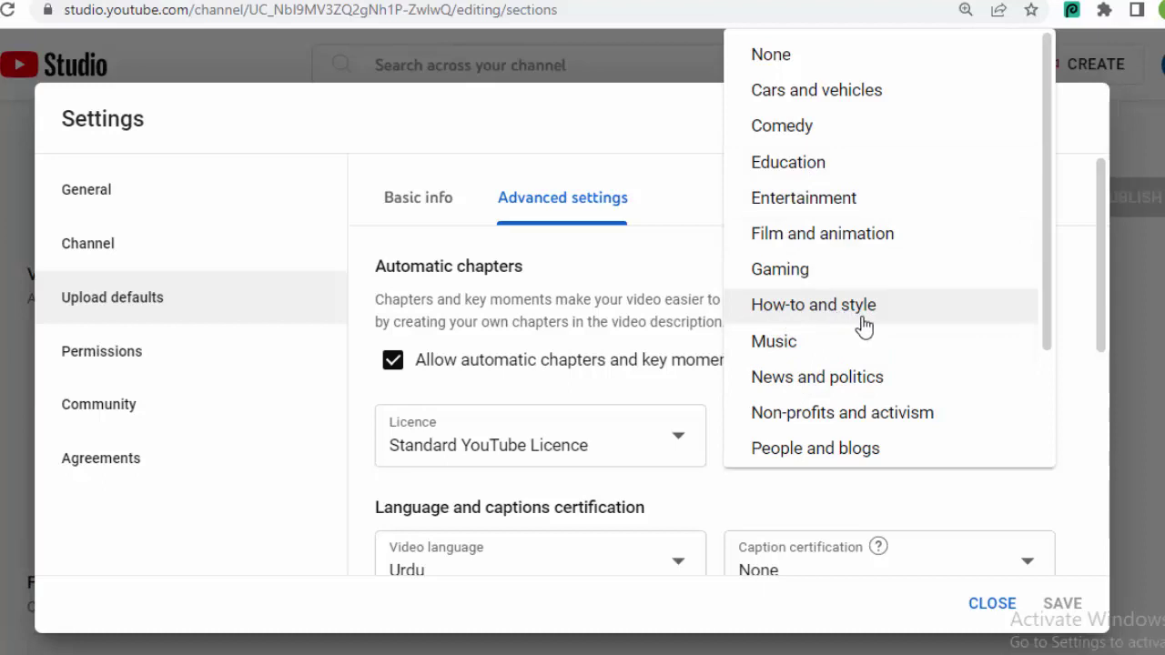
{"action": "left_click", "coordinate": [920, 503]}
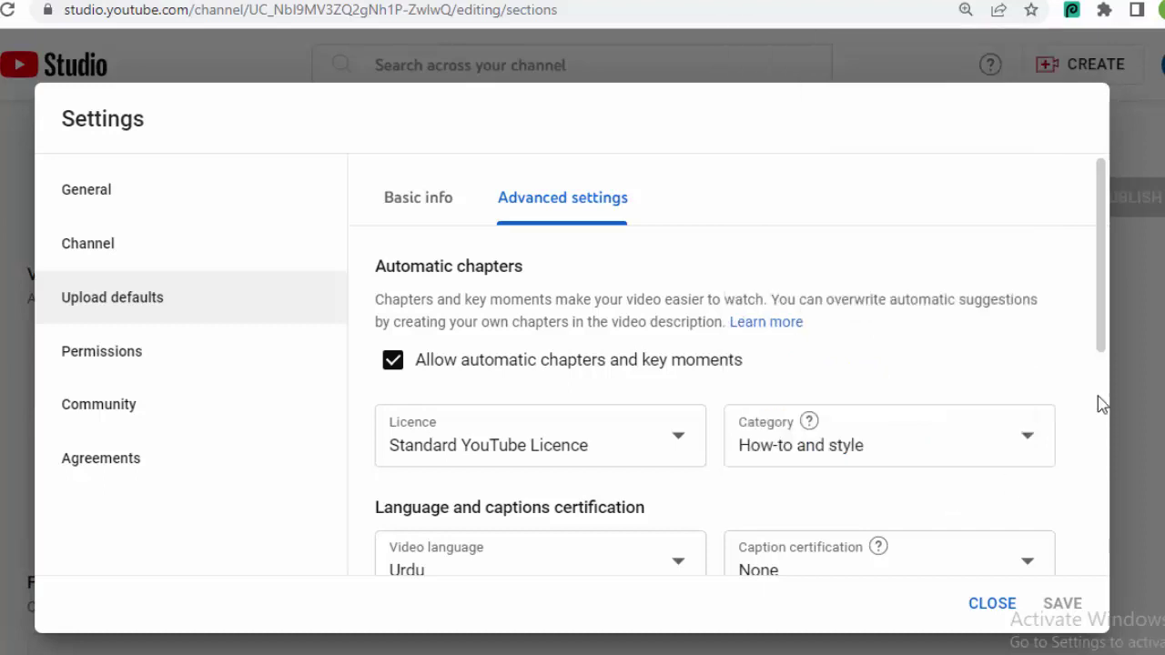
Check the video language list and set the caption certification to "This content has never aired on television in the US".
{"action": "left_click_drag", "start_coordinate": [1104, 346], "coordinate": [1100, 430]}
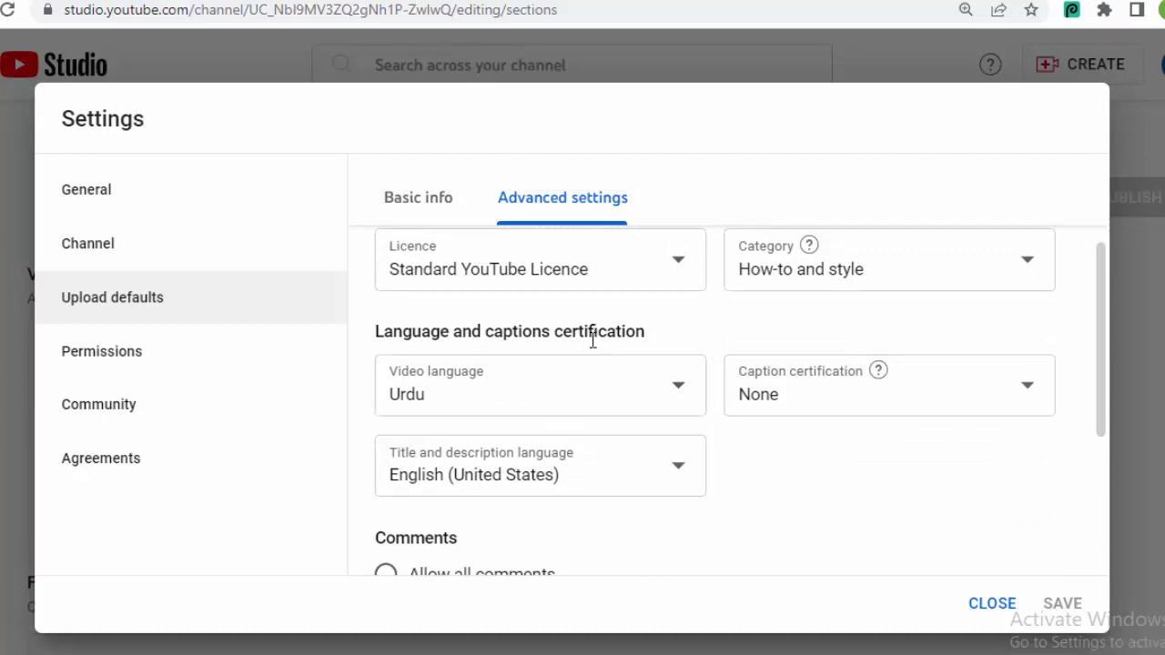
{"action": "left_click", "coordinate": [678, 394]}
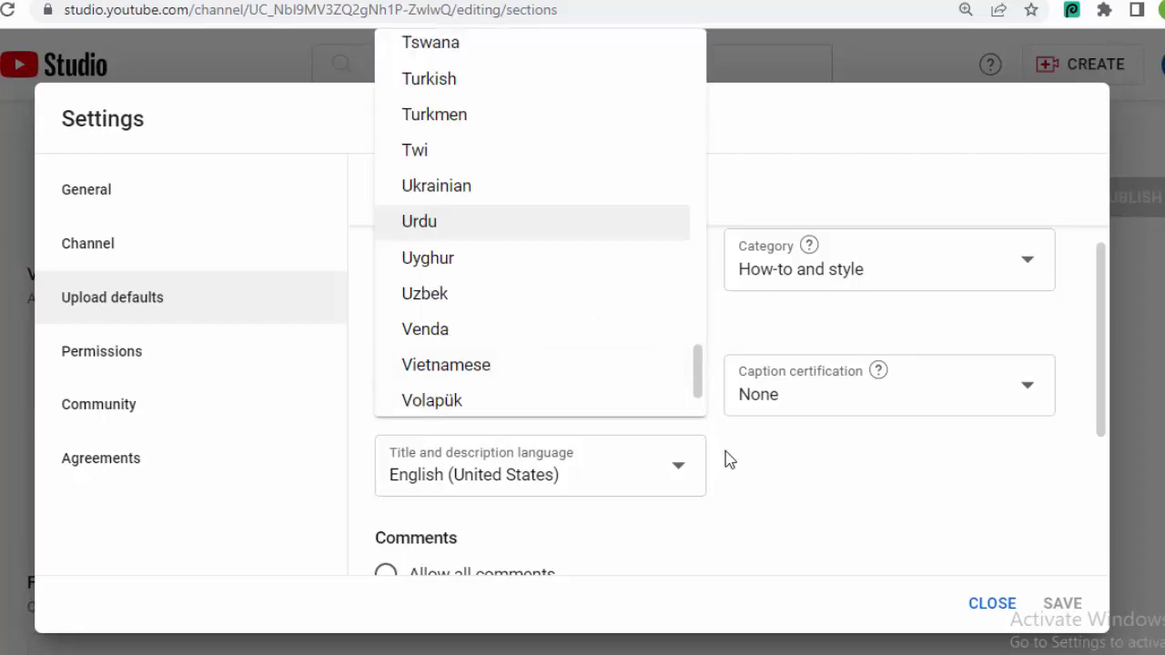
{"action": "key", "text": "Return"}
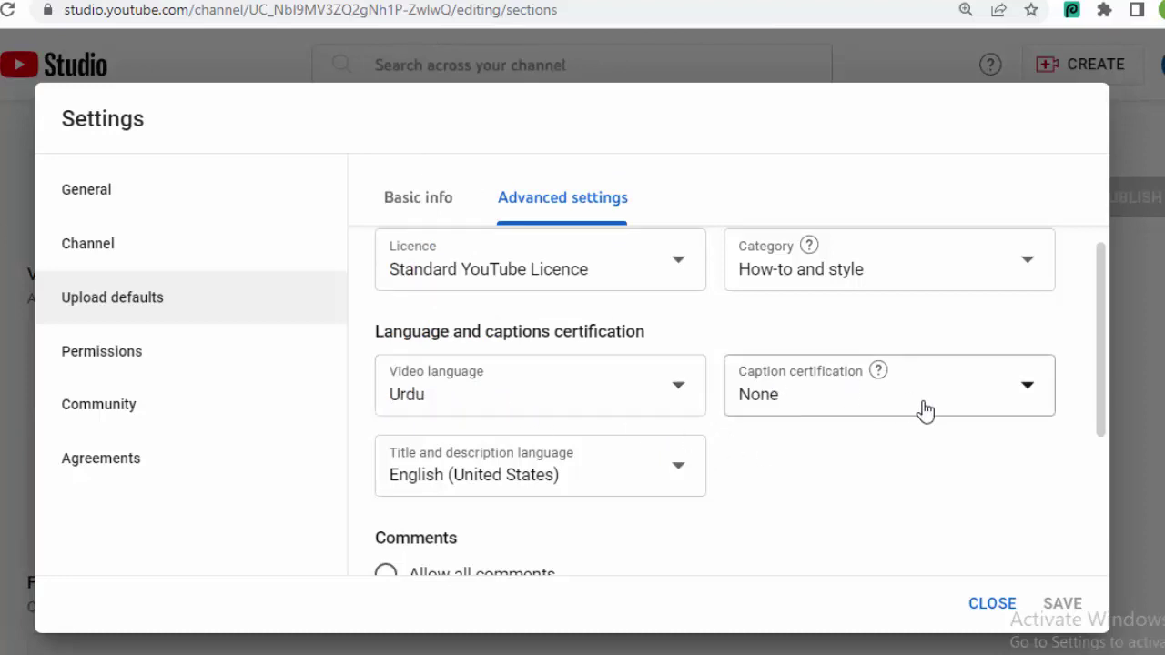
{"action": "left_click", "coordinate": [1029, 389]}
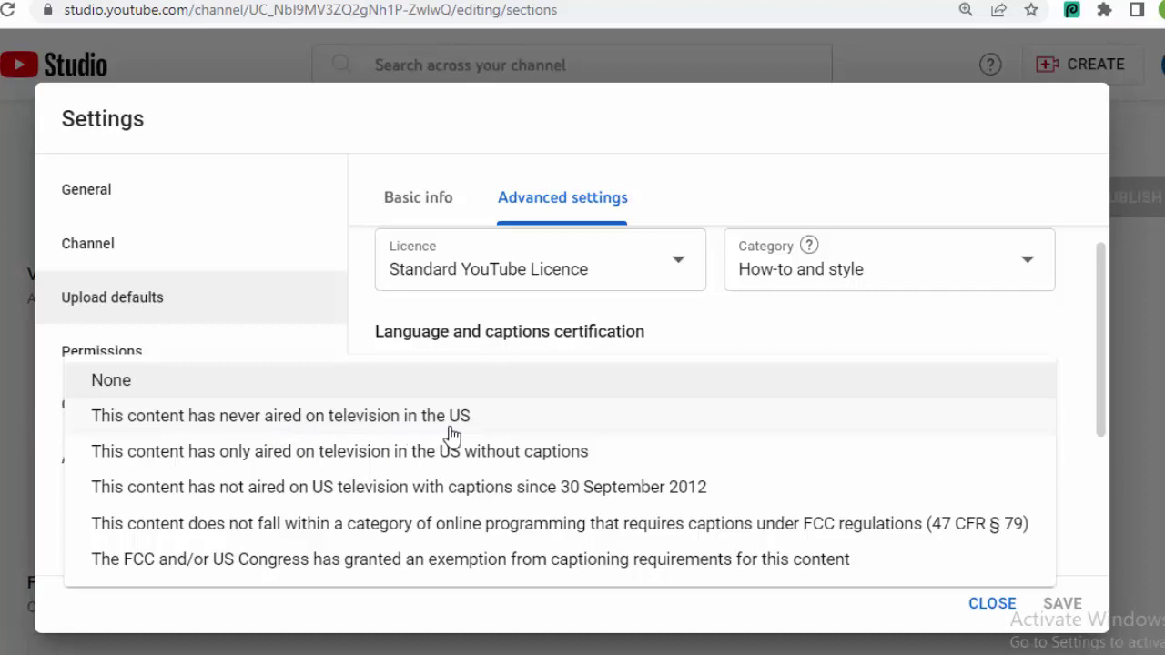
{"action": "left_click", "coordinate": [153, 422]}
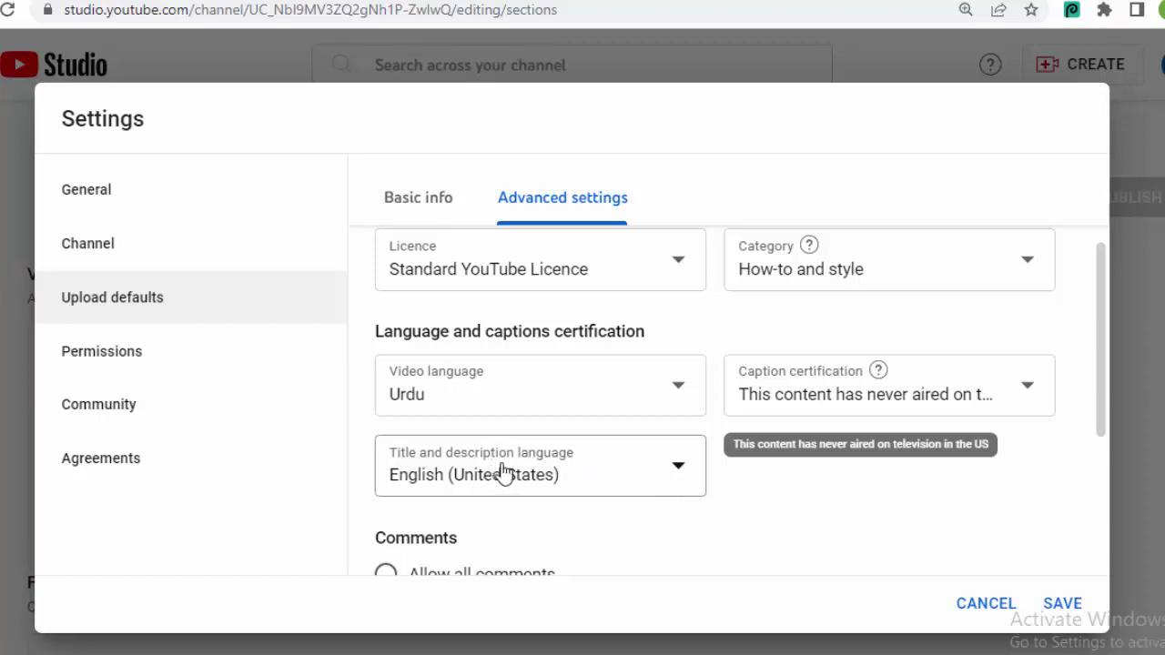
Check the title and description language and the comment options, and save the upload defaults.
{"action": "left_click", "coordinate": [679, 473]}
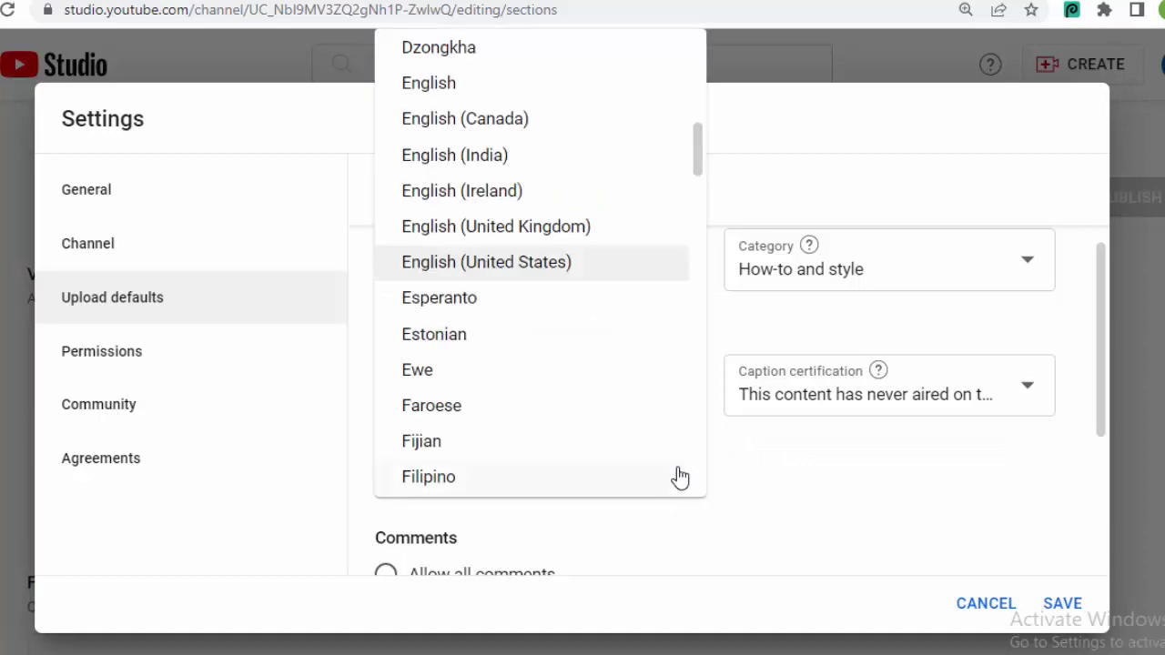
{"action": "left_click", "coordinate": [767, 493]}
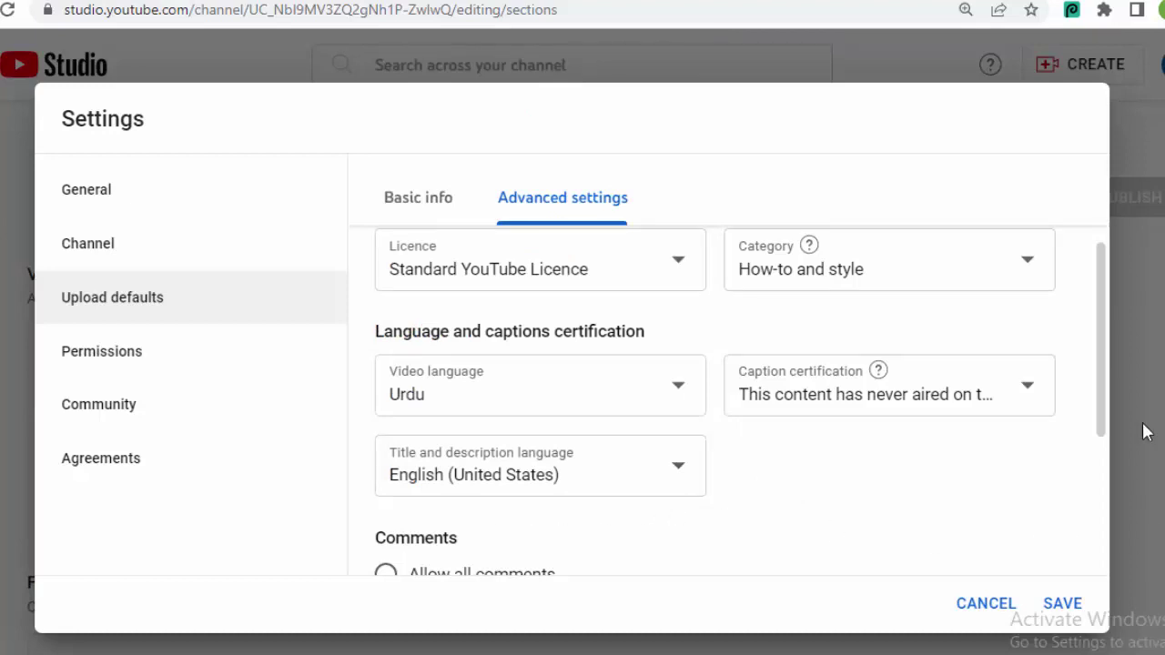
{"action": "left_click_drag", "start_coordinate": [1102, 435], "coordinate": [1098, 520]}
{"action": "scroll", "coordinate": [1096, 526], "scroll_direction": "down", "scroll_amount": 2}
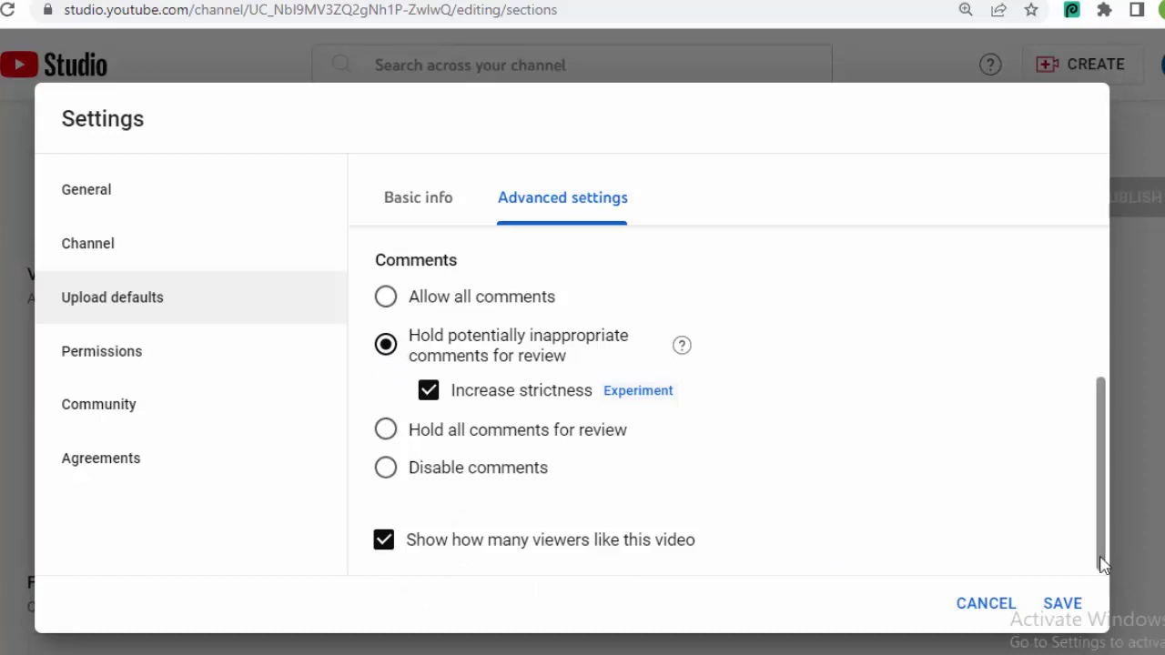
{"action": "left_click", "coordinate": [1062, 605]}
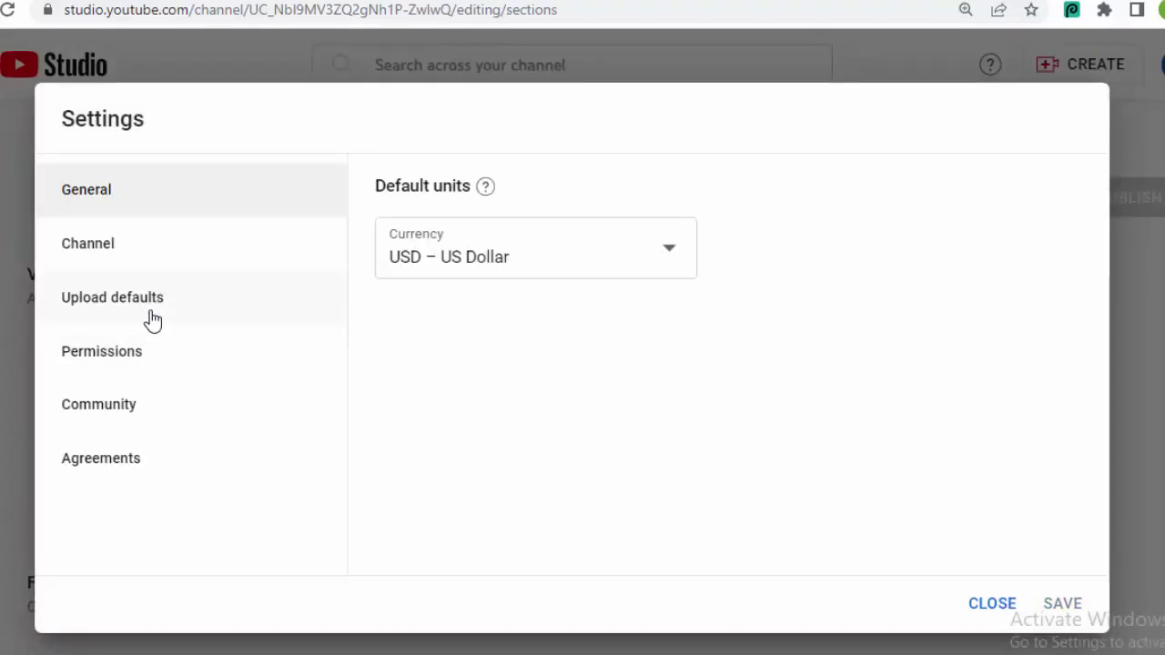
Review the channel's permissions and the community automated filters down to the blocked words and link blocking.
{"action": "left_click", "coordinate": [116, 366]}
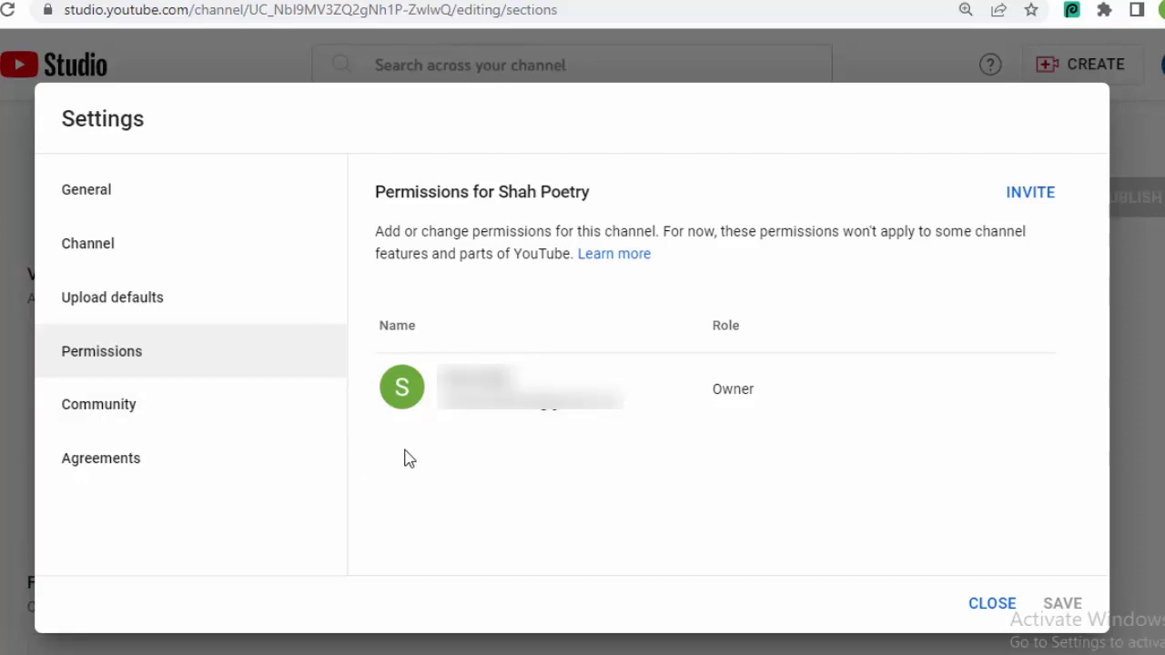
{"action": "left_click", "coordinate": [111, 419]}
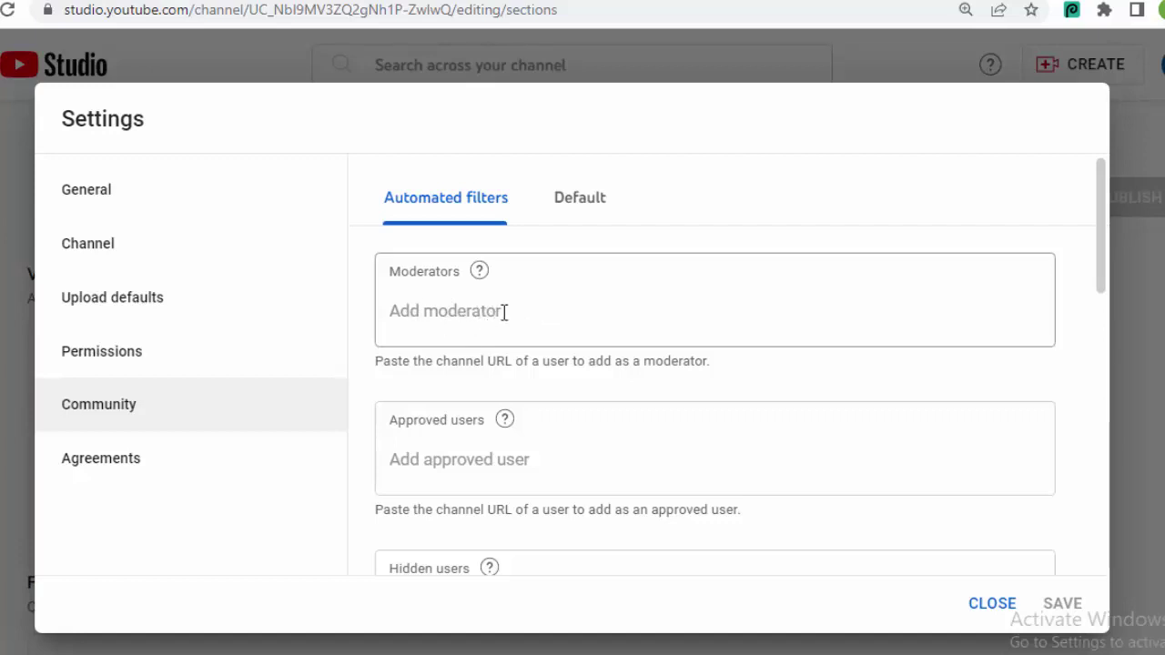
{"action": "left_click_drag", "start_coordinate": [1101, 273], "coordinate": [1093, 494]}
{"action": "scroll", "coordinate": [1092, 494], "scroll_direction": "down", "scroll_amount": 1}
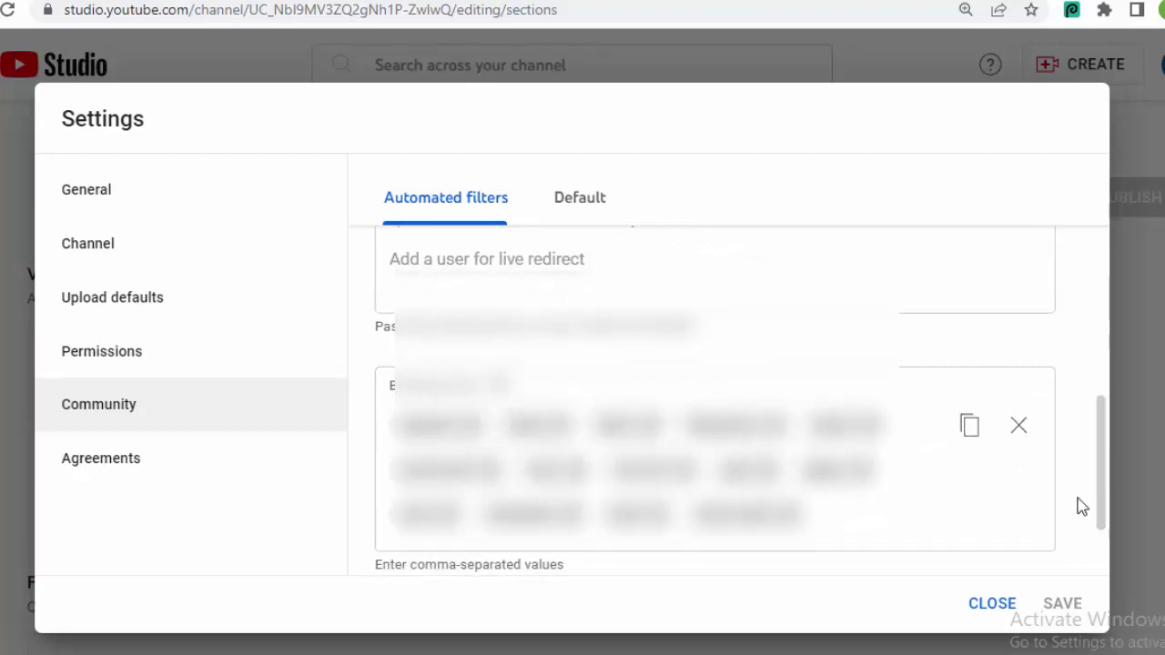
{"action": "left_click_drag", "start_coordinate": [1101, 512], "coordinate": [1102, 482]}
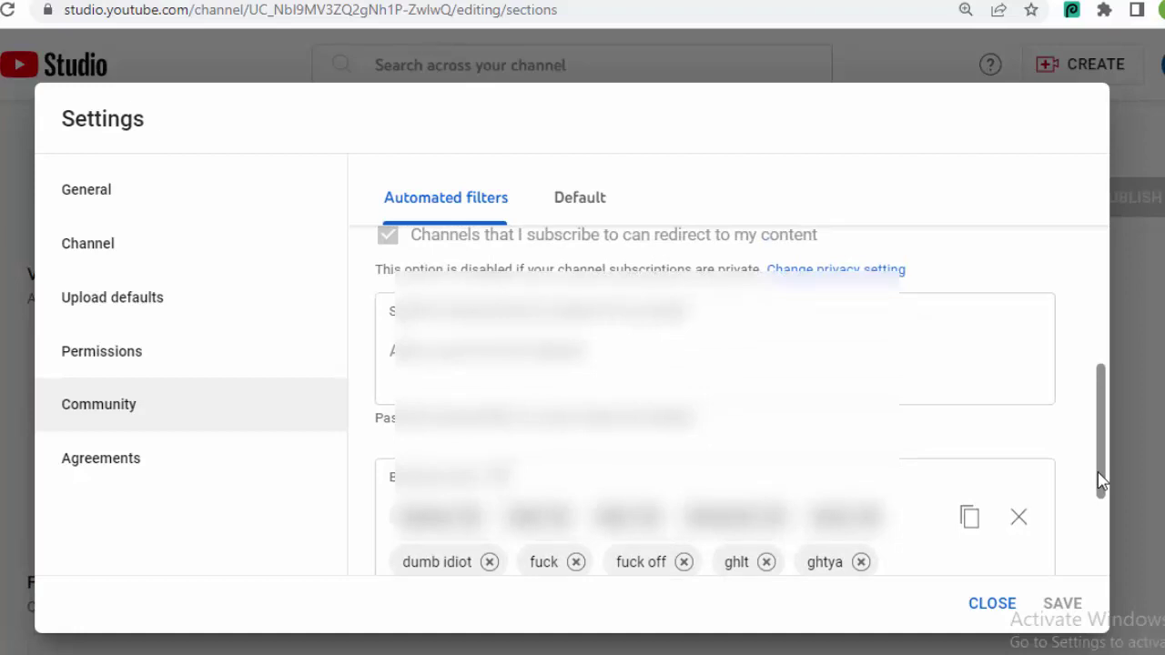
{"action": "left_click_drag", "start_coordinate": [1101, 483], "coordinate": [1096, 514]}
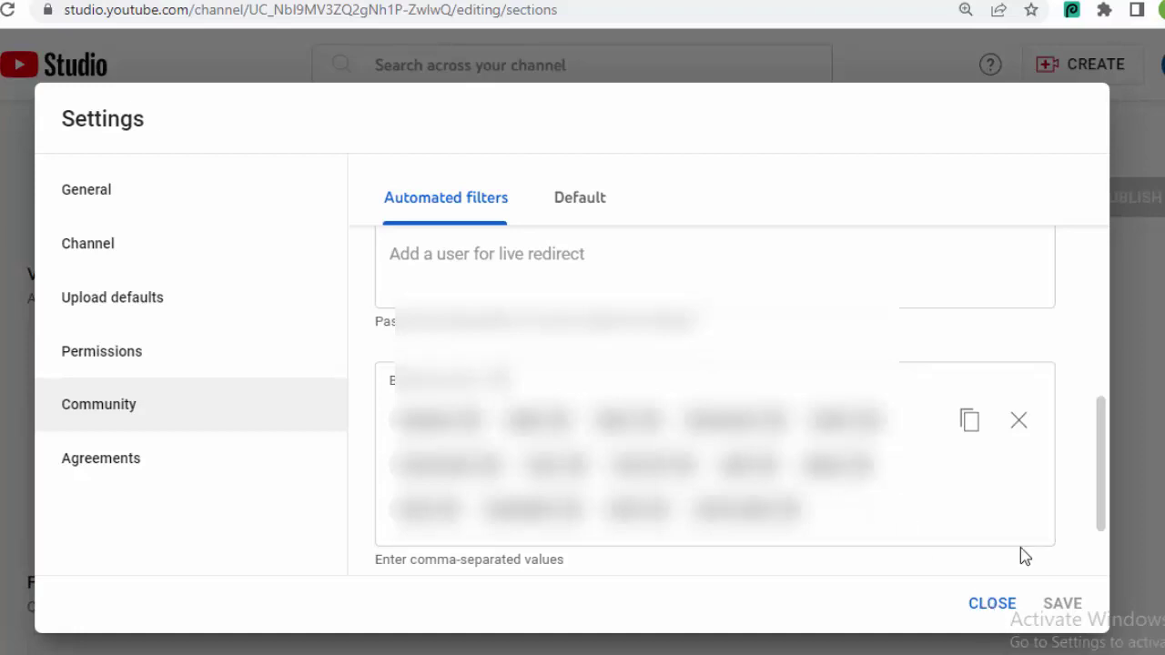
{"action": "scroll", "coordinate": [1102, 512], "scroll_direction": "down", "scroll_amount": 2}
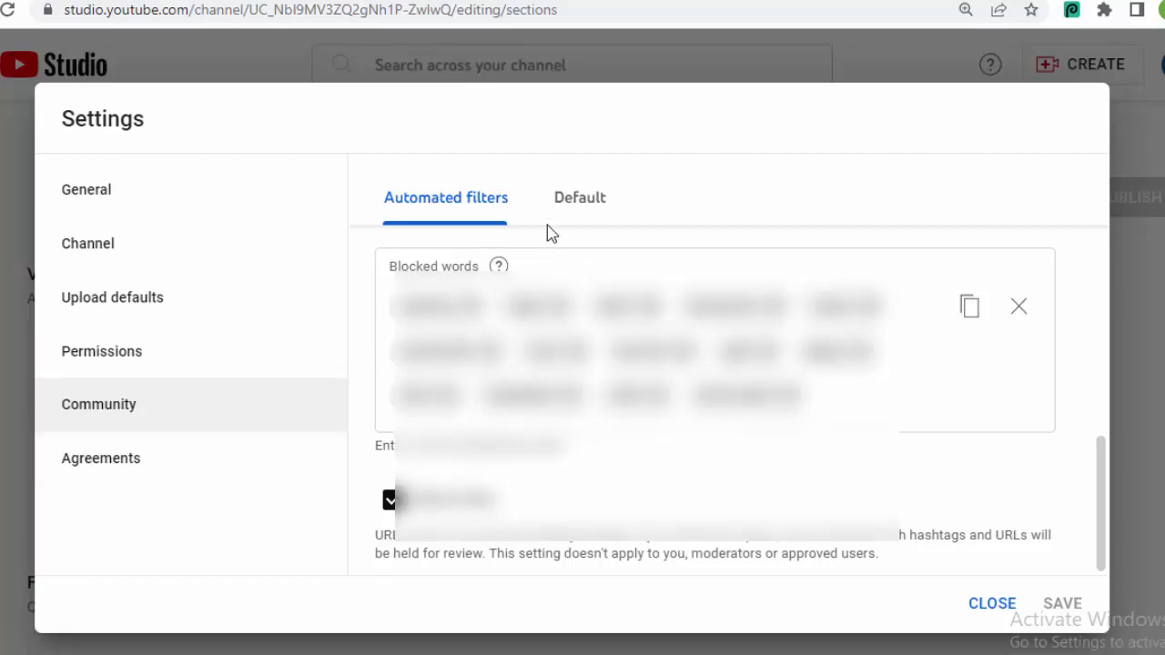
Review the community defaults for channel comments and live chat messages, rechecking the automated filters in between.
{"action": "left_click", "coordinate": [578, 200]}
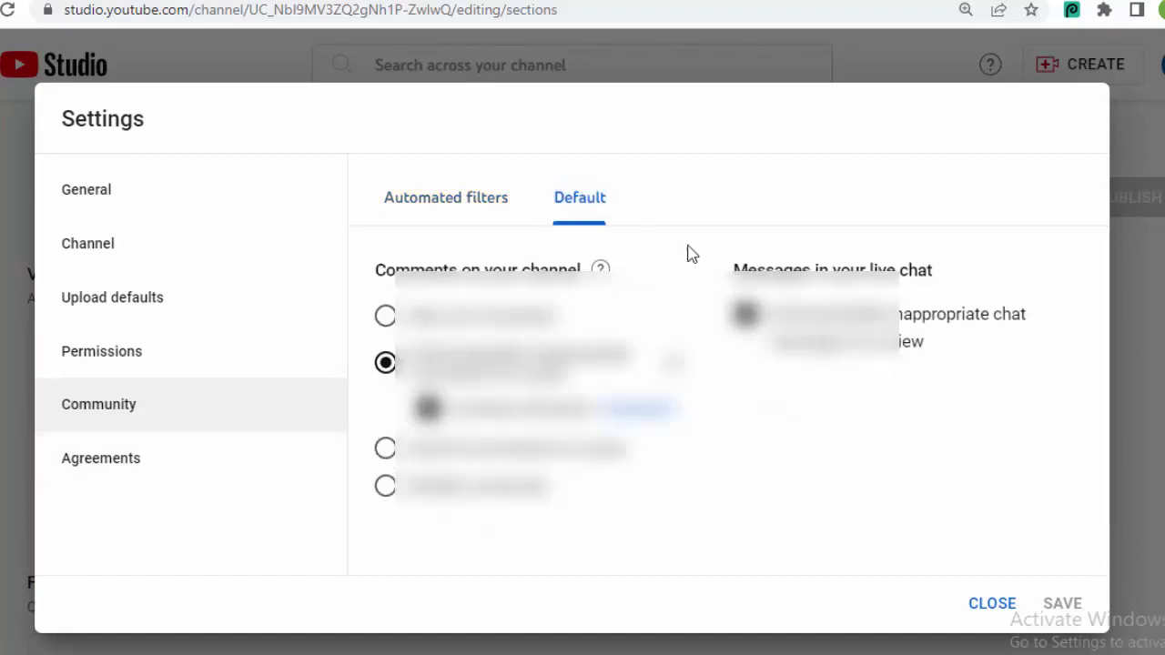
{"action": "left_click", "coordinate": [430, 201]}
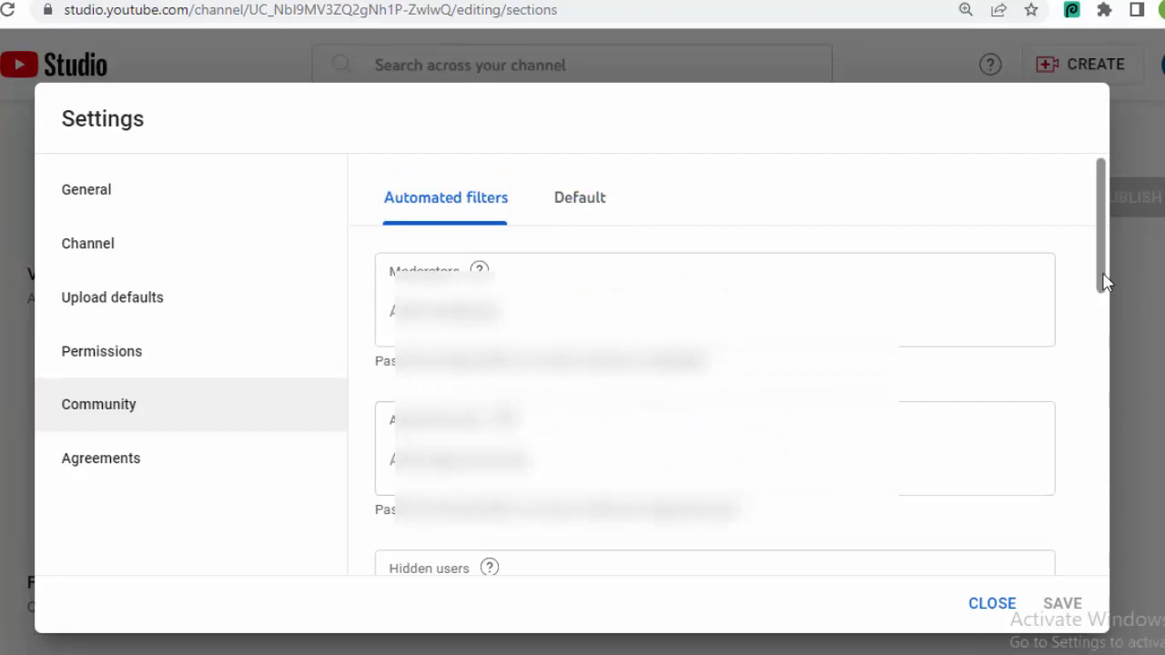
{"action": "left_click_drag", "start_coordinate": [1101, 282], "coordinate": [1090, 398]}
{"action": "scroll", "coordinate": [1091, 398], "scroll_direction": "down", "scroll_amount": 6}
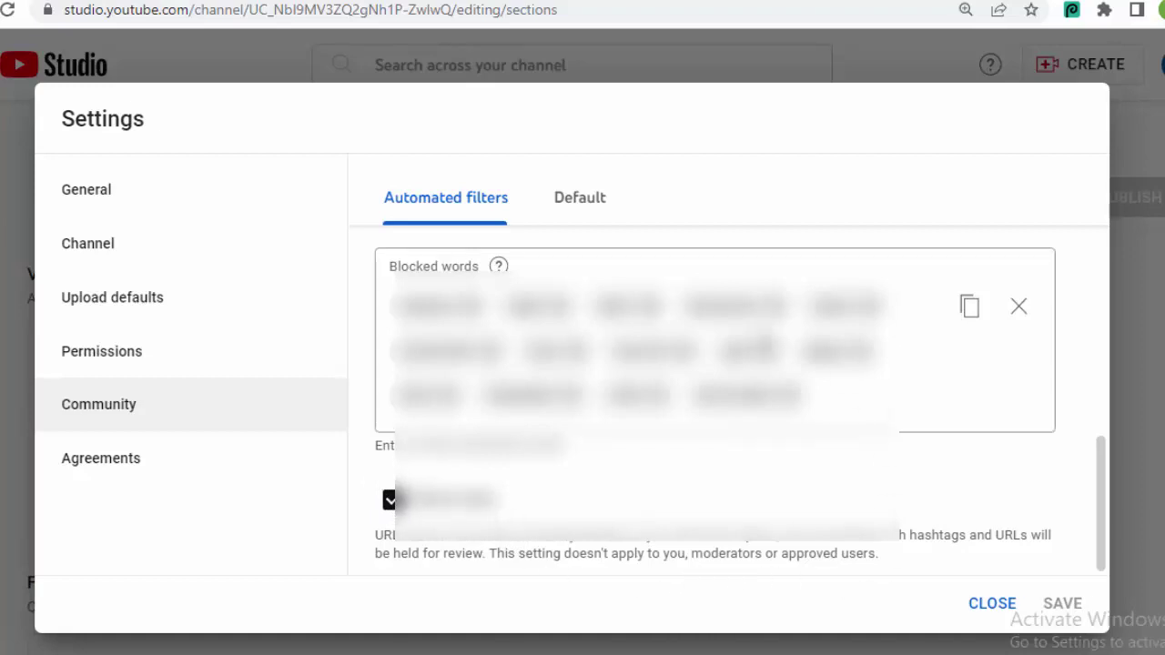
{"action": "left_click", "coordinate": [578, 207]}
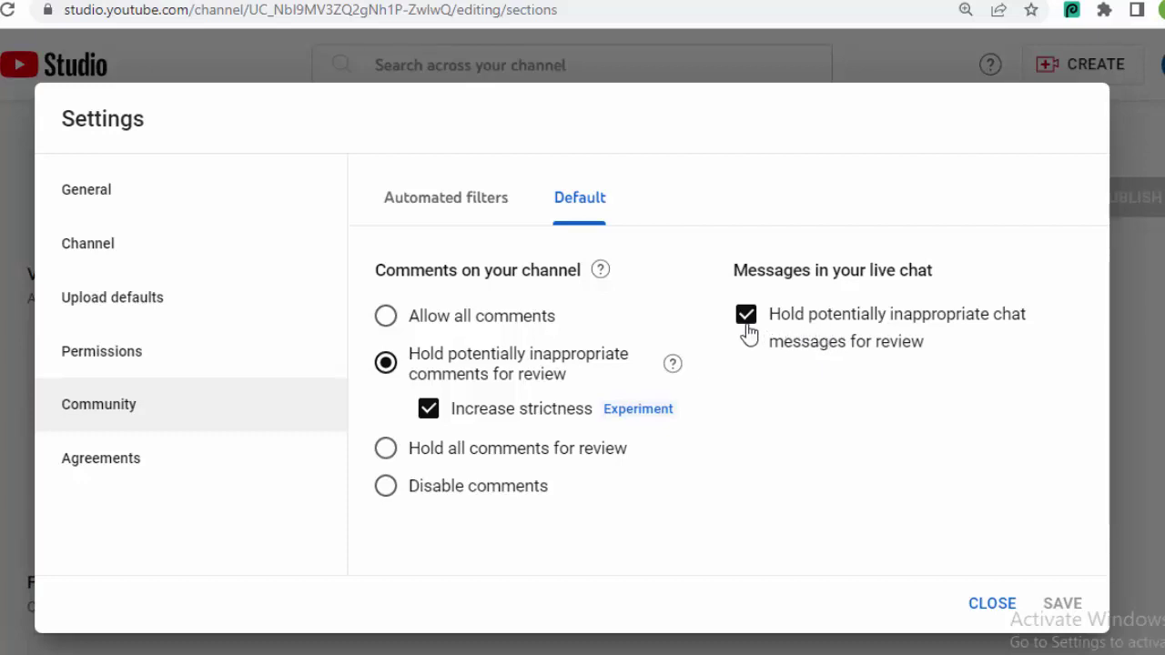
View the agreements, go over the community redirect and blocked-word filters once more, and close the settings.
{"action": "left_click", "coordinate": [105, 473]}
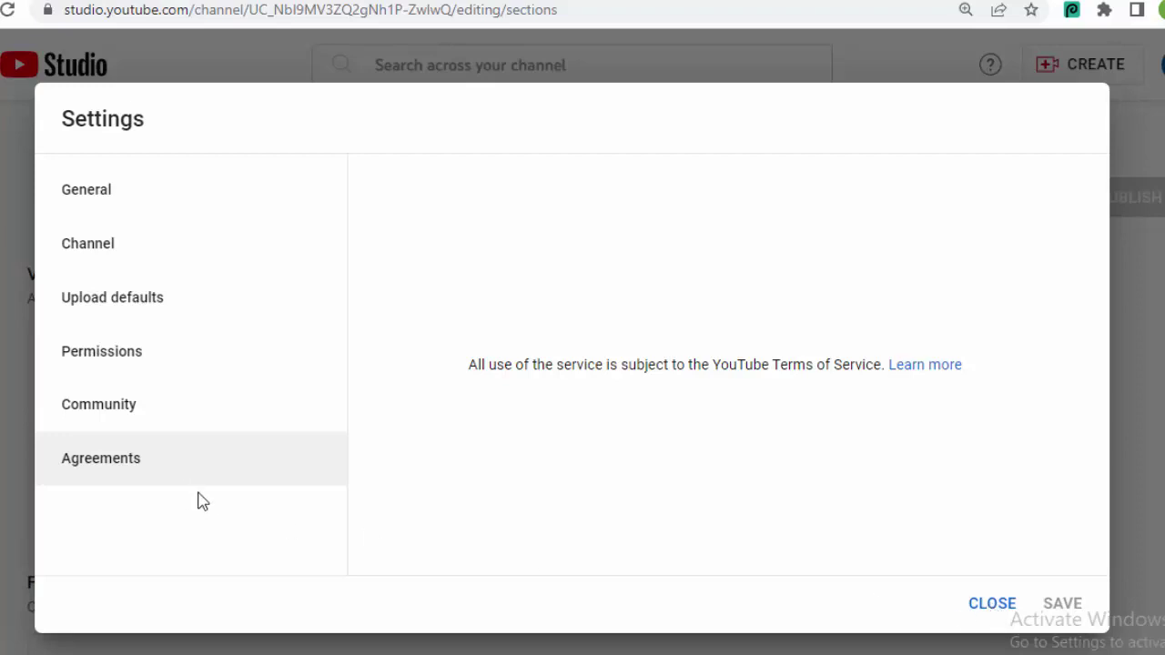
{"action": "left_click", "coordinate": [111, 415]}
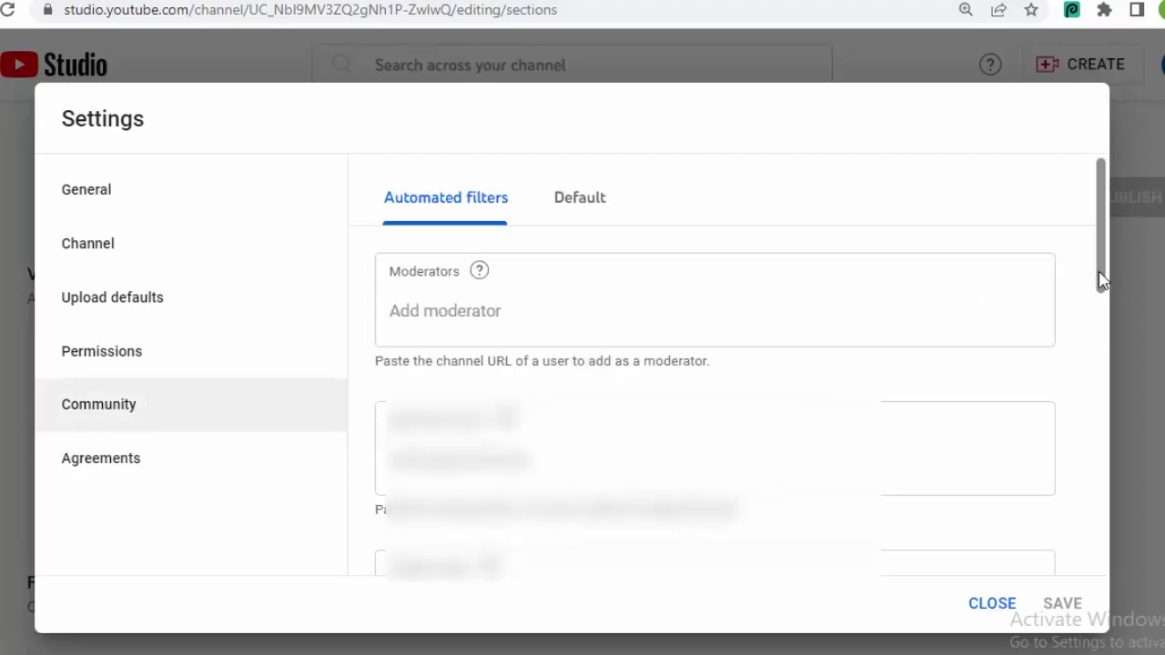
{"action": "scroll", "coordinate": [1080, 410], "scroll_direction": "down", "scroll_amount": 6}
{"action": "scroll", "coordinate": [1064, 496], "scroll_direction": "down", "scroll_amount": 3}
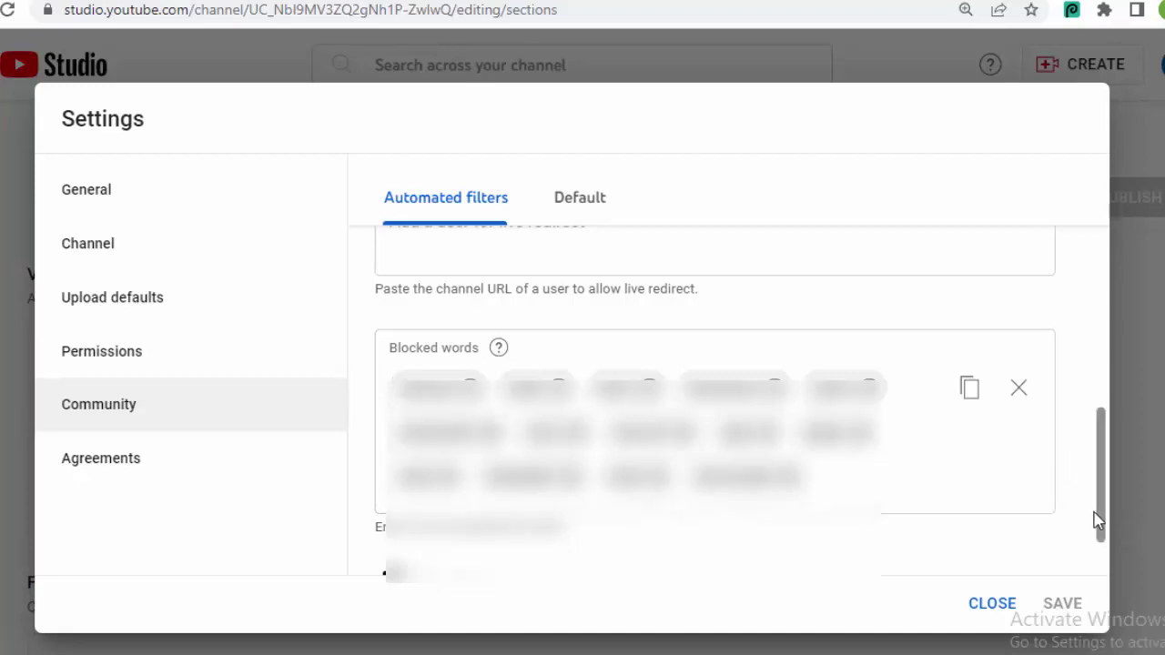
{"action": "scroll", "coordinate": [1102, 523], "scroll_direction": "up", "scroll_amount": 2}
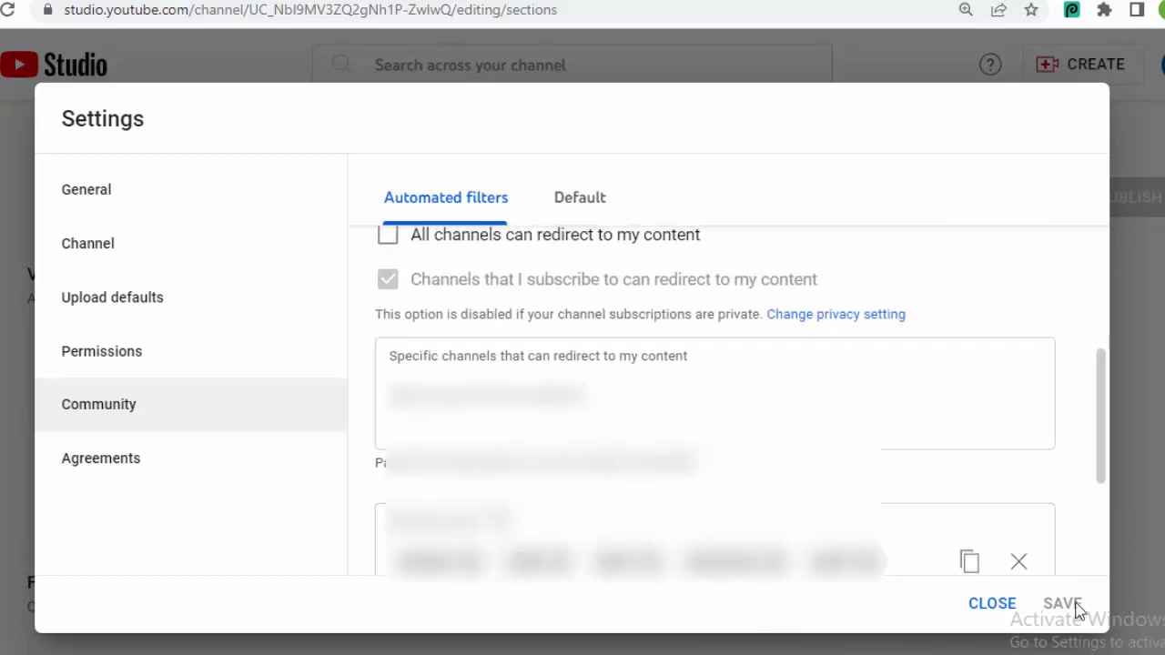
{"action": "left_click", "coordinate": [988, 605]}
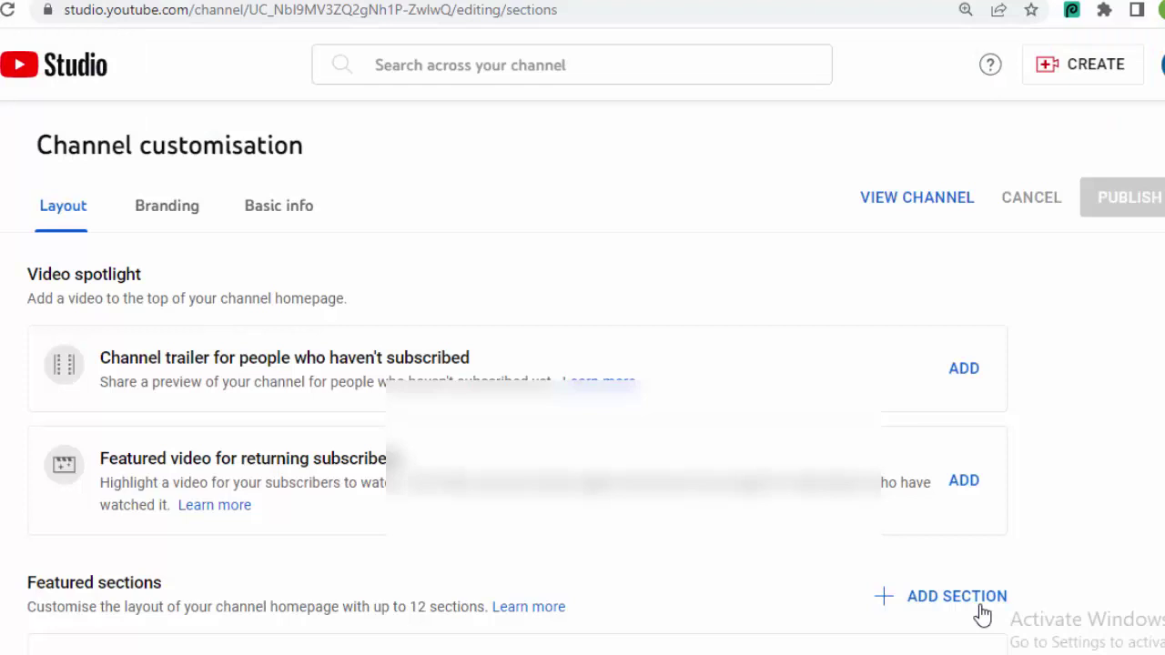